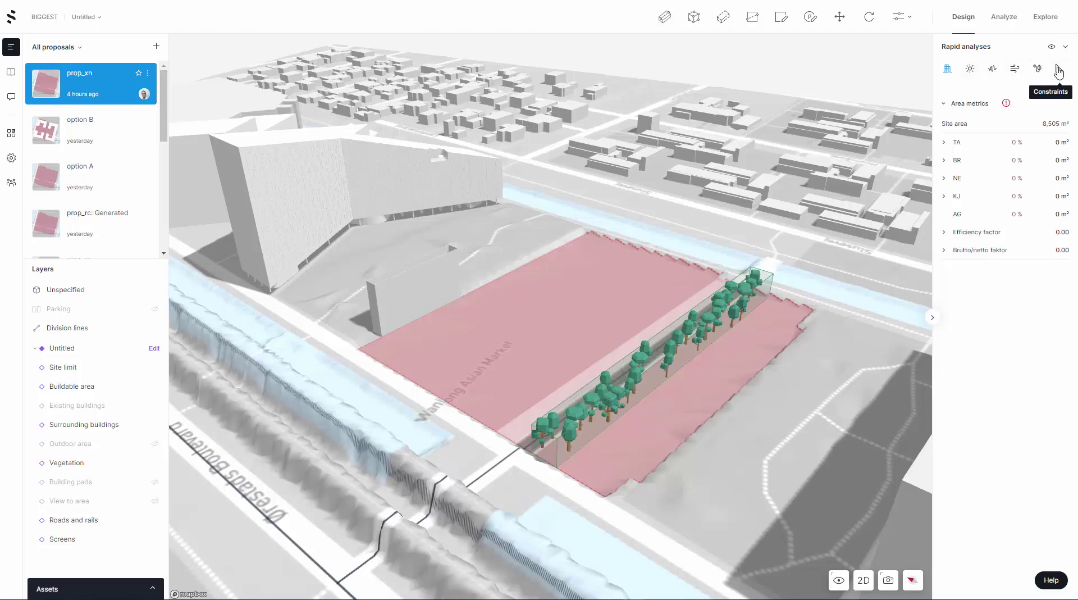
- Show the View to area and Outdoor area layers, and briefly toggle the Building pads and Screens layers
scroll(624, 213, "down", 5)
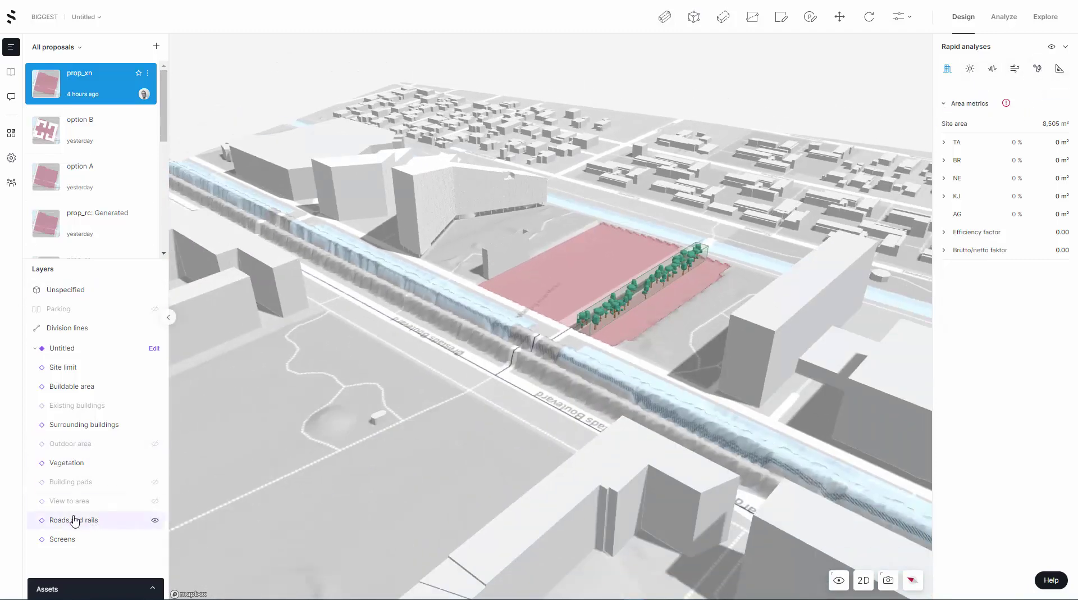
left_click(155, 501)
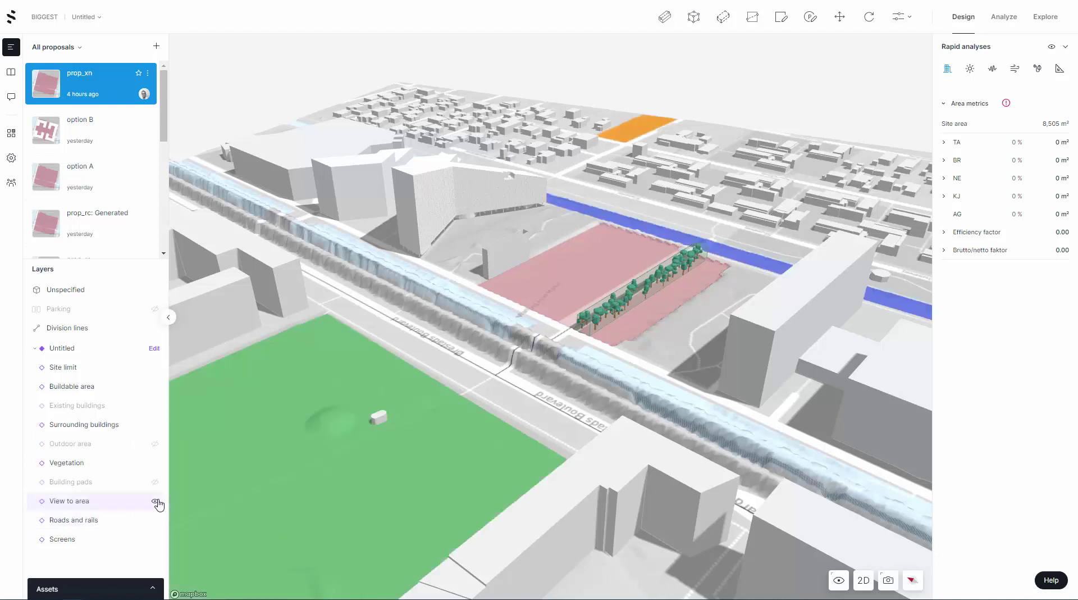
left_click(155, 482)
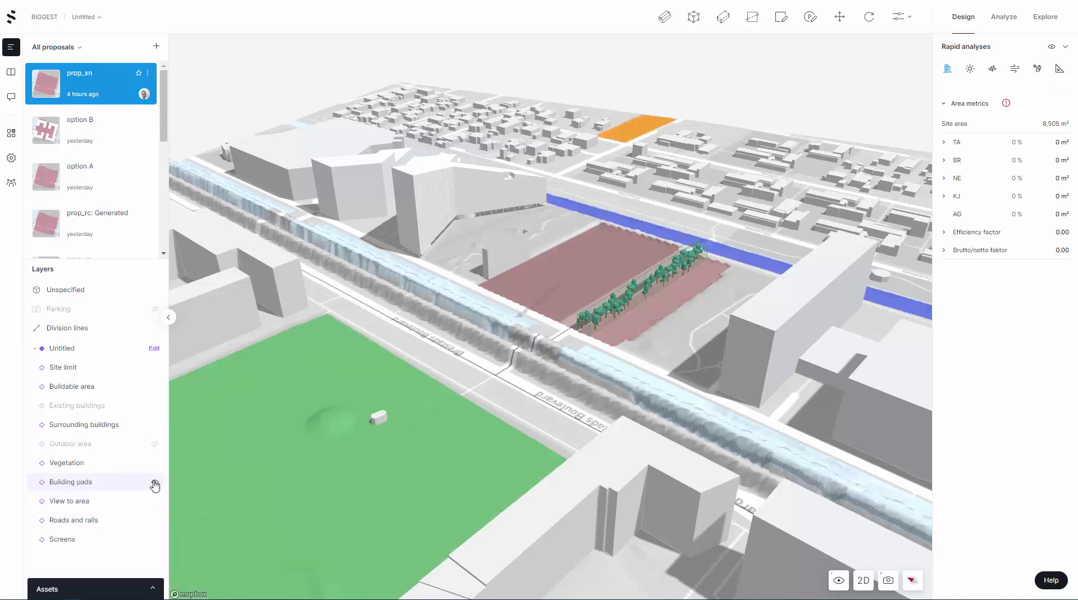
left_click(155, 482)
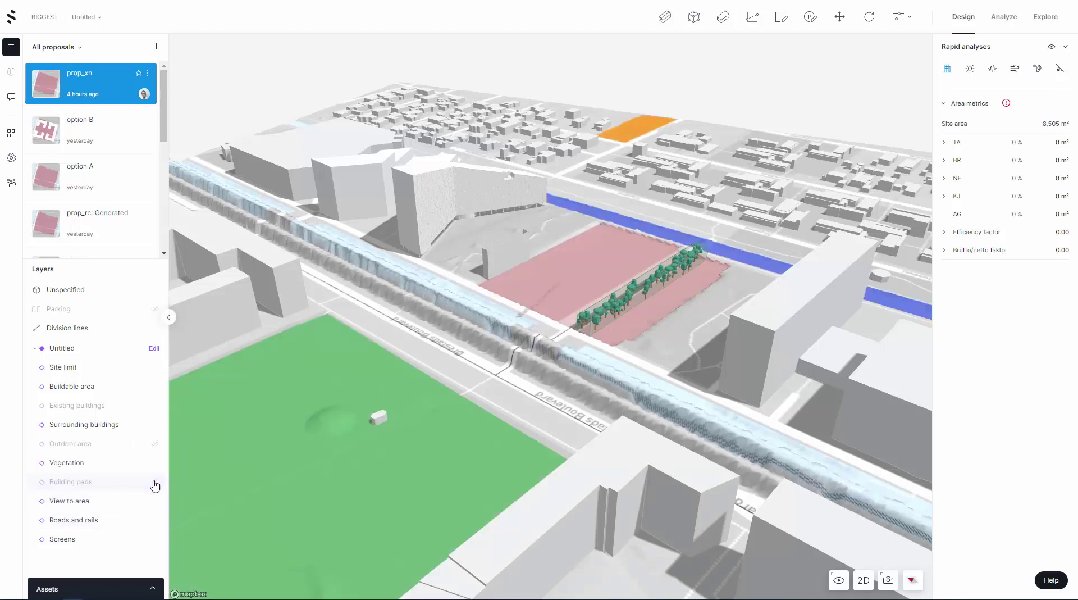
left_click(155, 541)
left_click(156, 541)
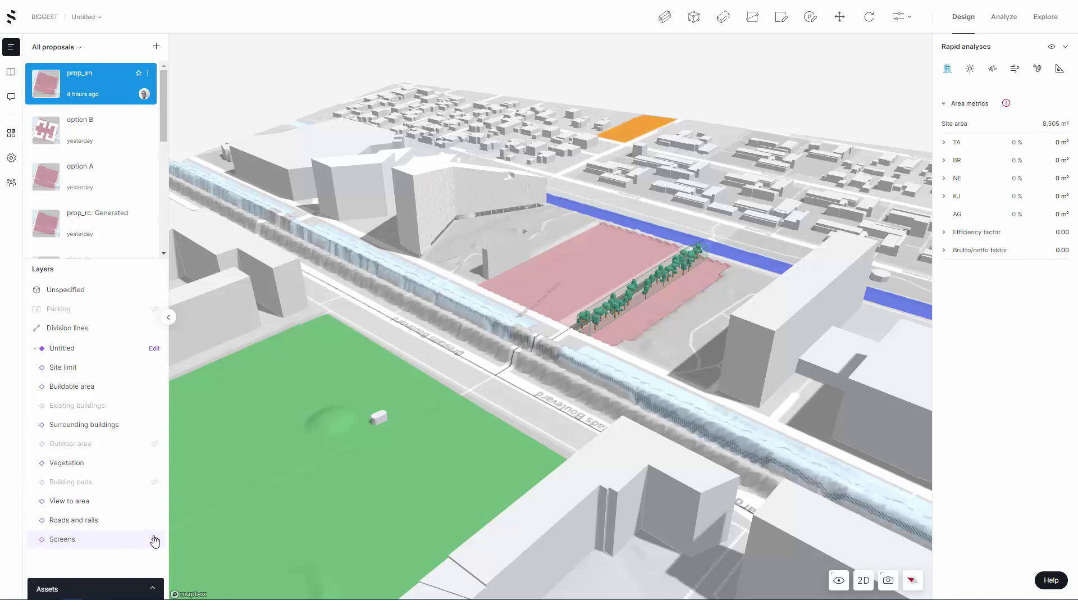
left_click(155, 443)
left_click(155, 444)
left_click(155, 444)
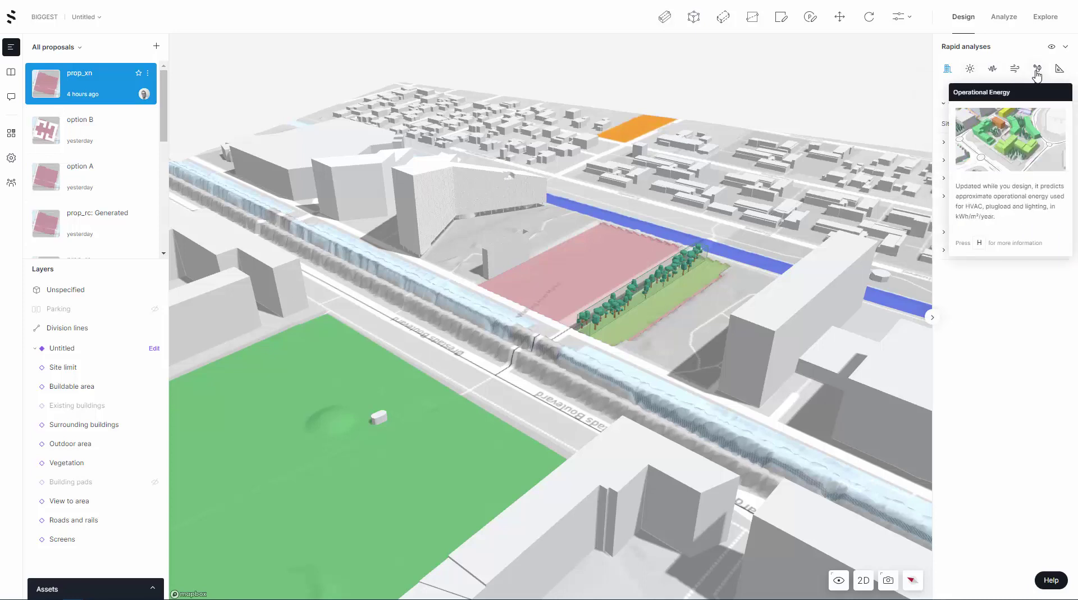
- Populate the larger buildable area beside the tree row with auto buildings
left_click(725, 18)
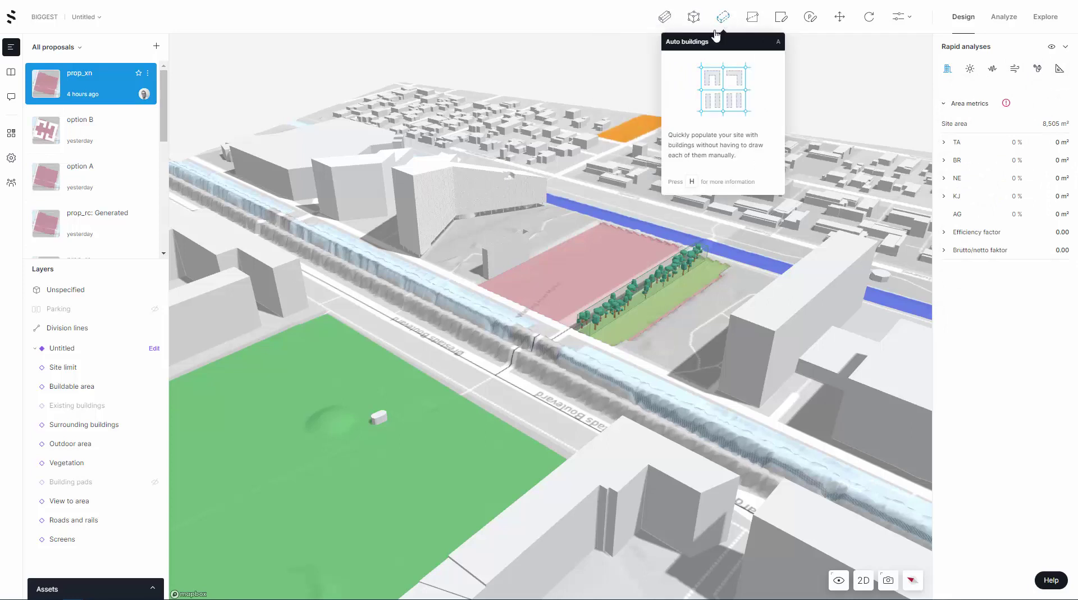
left_click(598, 254)
scroll(599, 254, "up", 5)
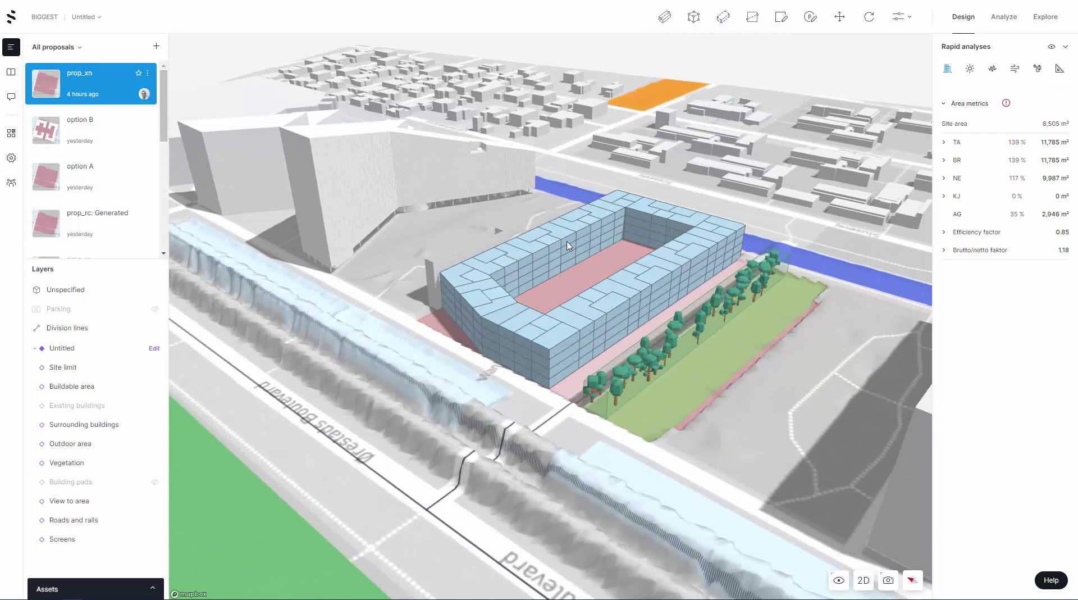
- Reduce the auto buildings' perimeter fill to 62% and apply them as editable buildings
left_click(601, 302)
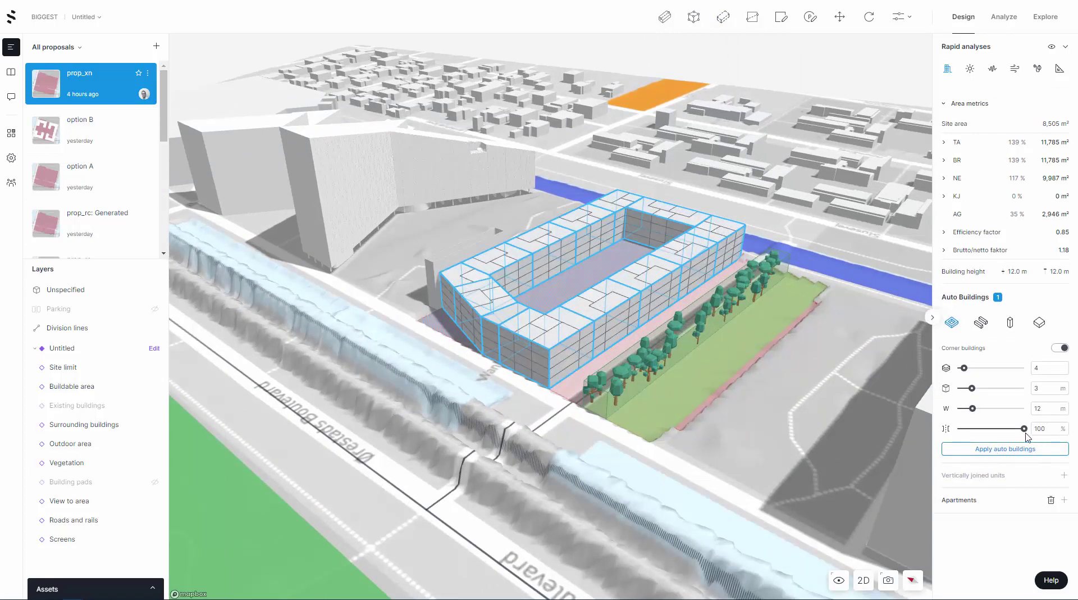
left_click_drag(1023, 430, 999, 430)
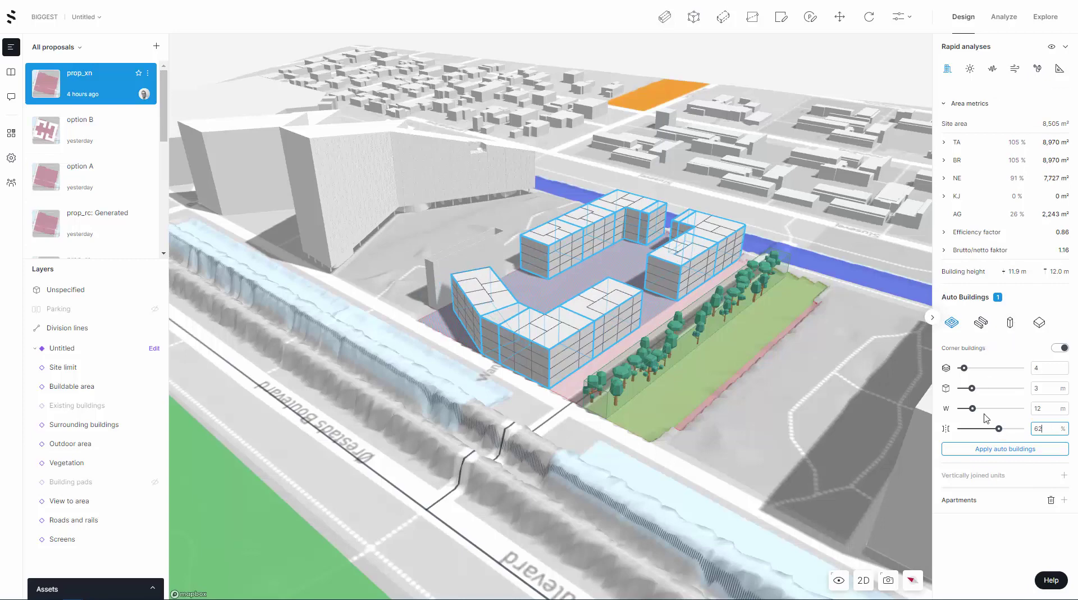
left_click(1000, 452)
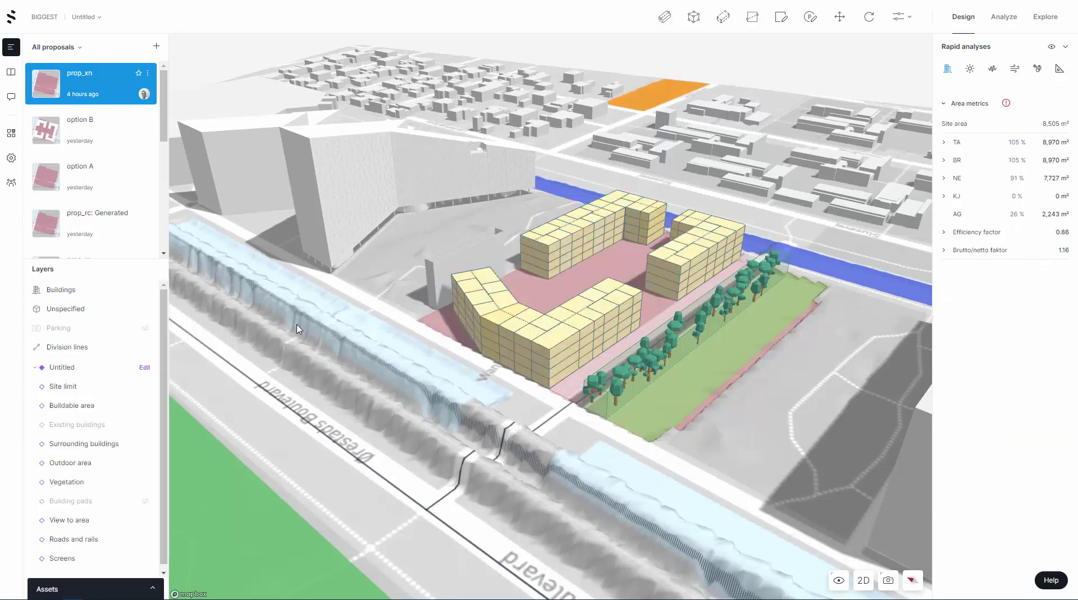
- Convert the angled line building nearest the boulevard to a polygon building
scroll(623, 359, "up", 3)
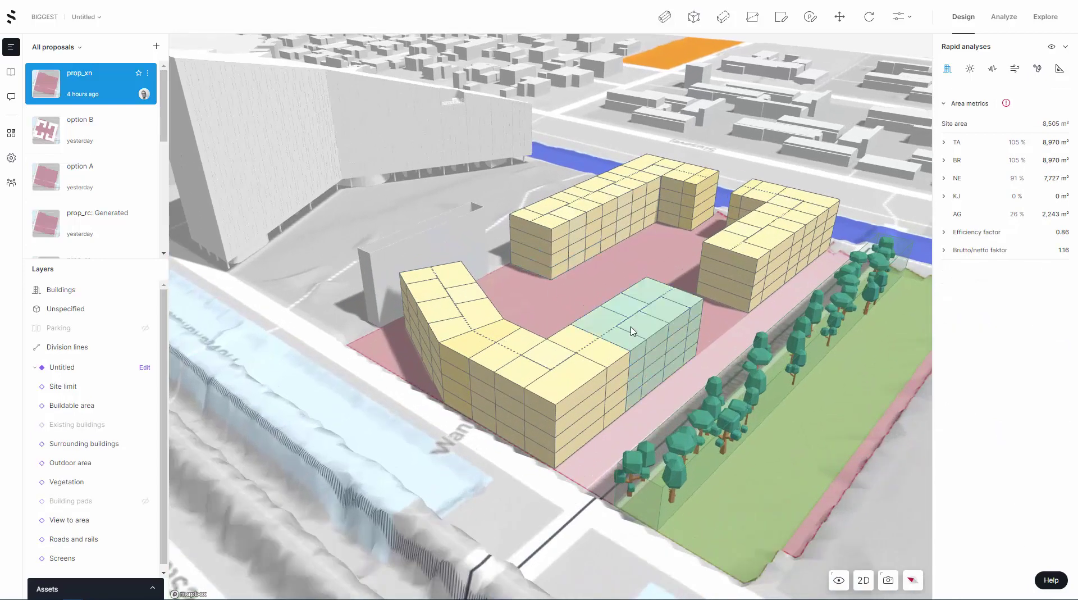
left_click(633, 318)
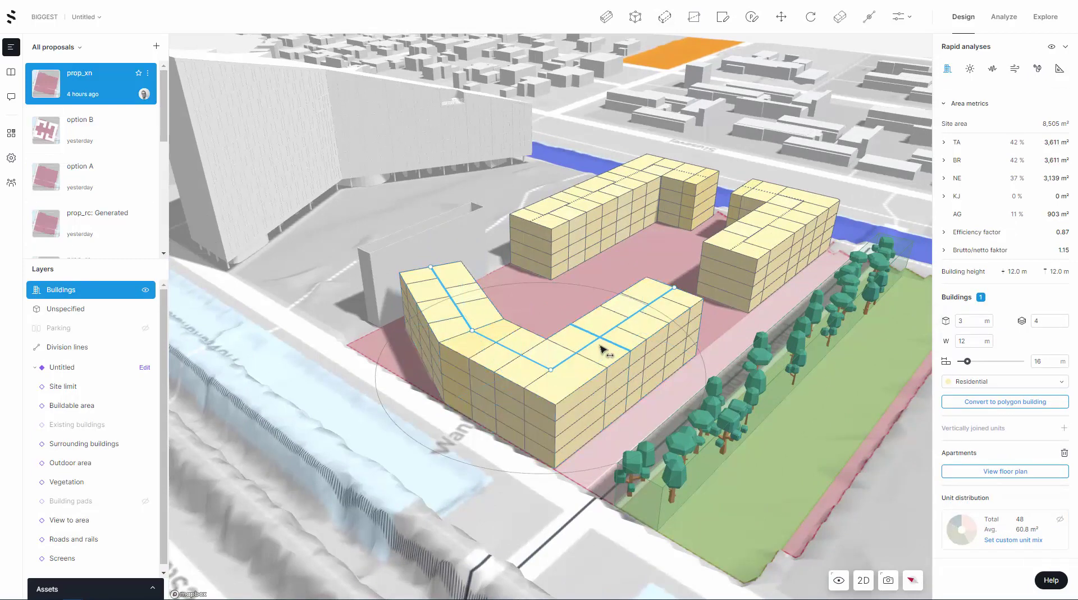
left_click(983, 402)
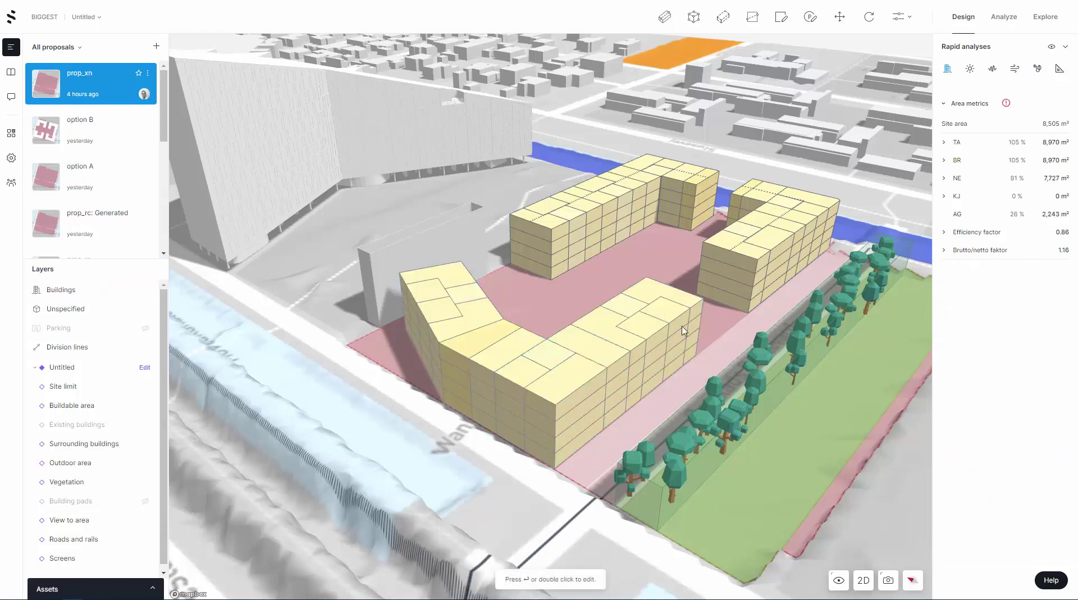
- Set the U-shaped end unit on the tree-side wing of the converted building to 5 stories
left_click(638, 313)
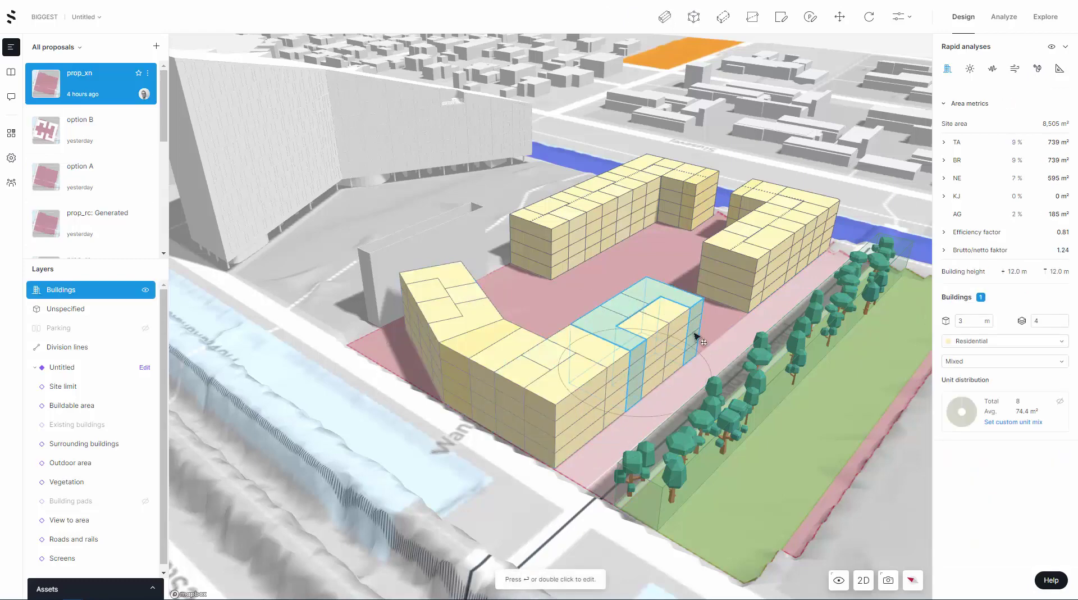
left_click(1044, 320)
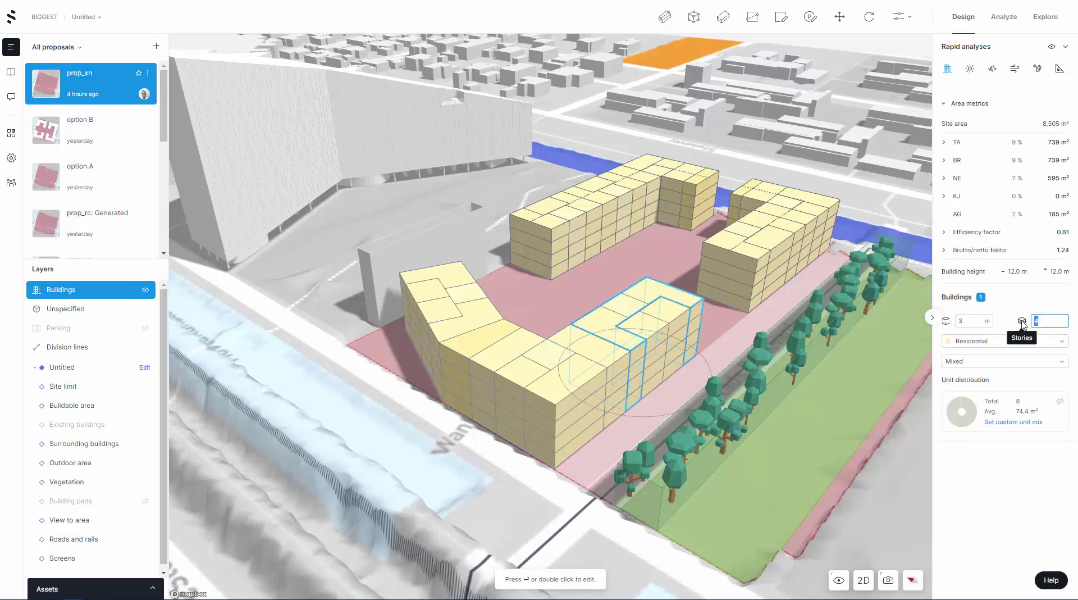
key("Return")
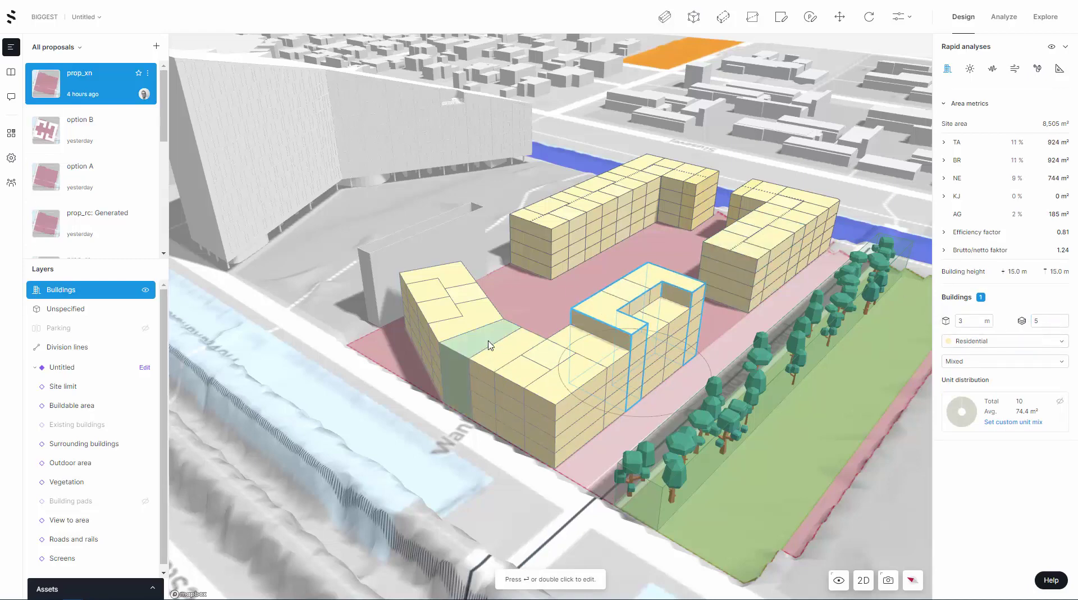
- Set the single living unit beside the bend of the boulevard-side building to 5 stories
left_click(497, 355)
left_click(490, 354)
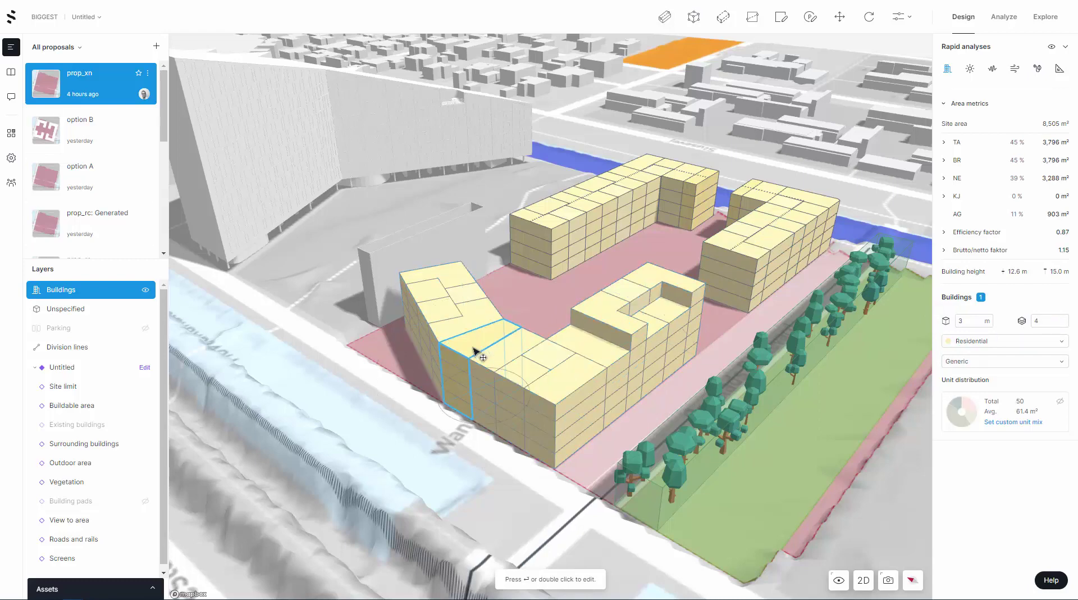
left_click(501, 353)
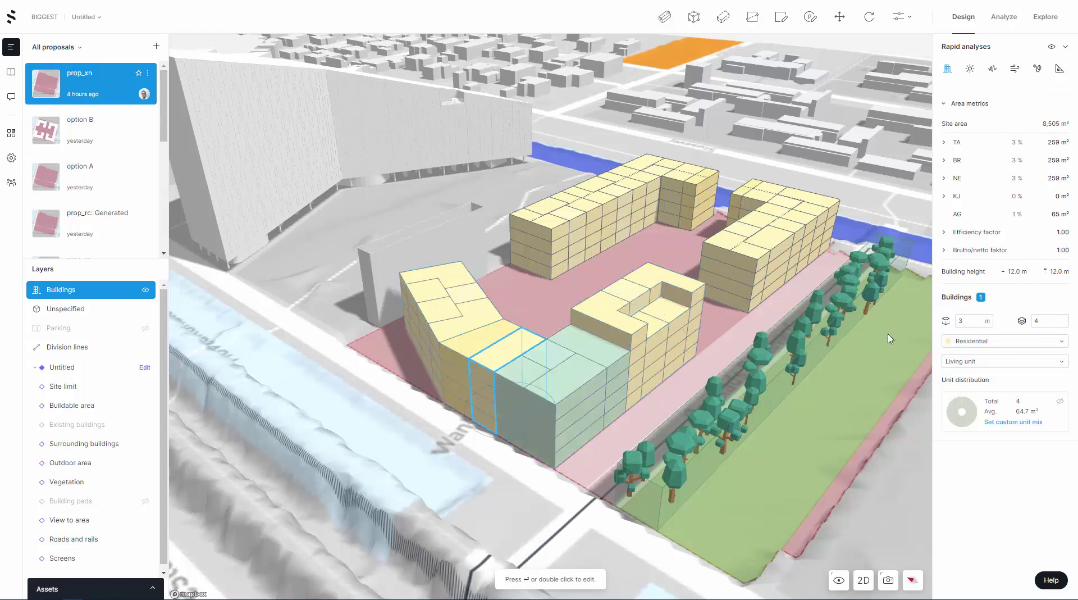
left_click(1021, 323)
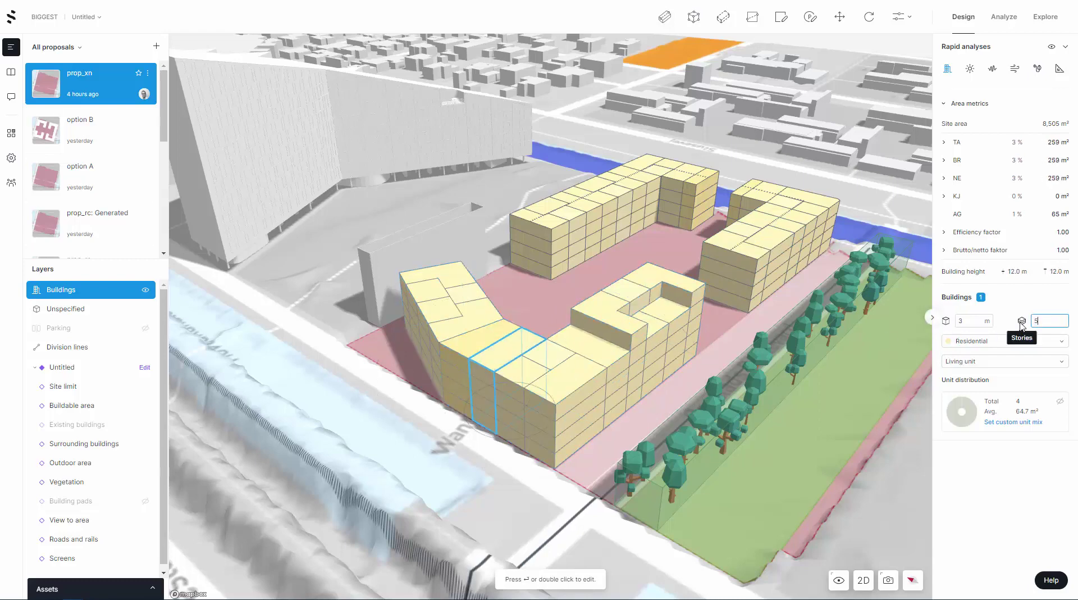
type("5")
key("Return")
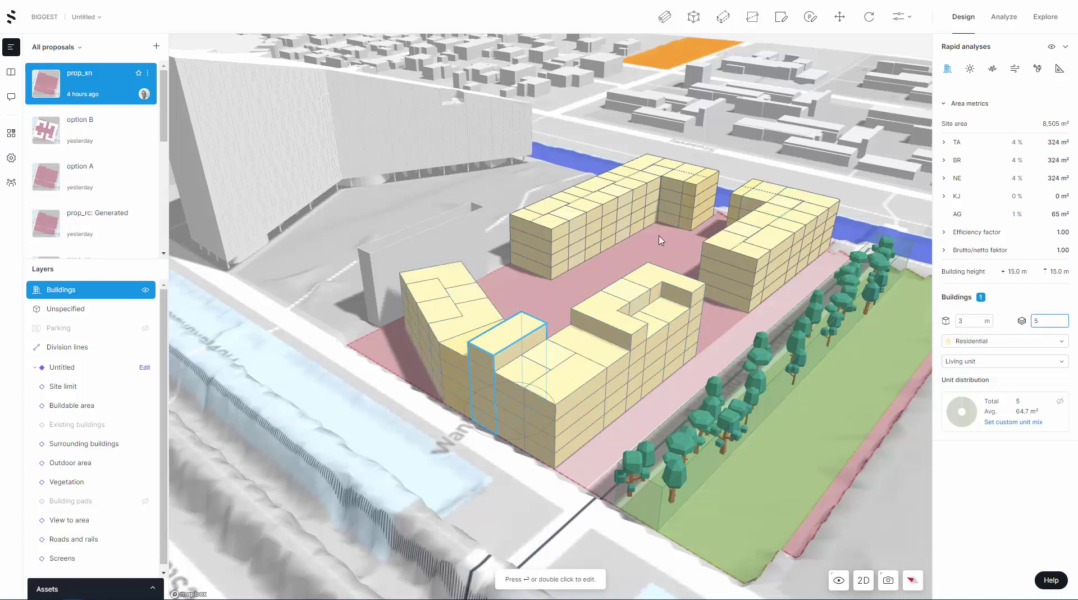
- Set the U-shaped end unit on the opposite wing of the boulevard-side building to 5 stories
left_click(430, 284)
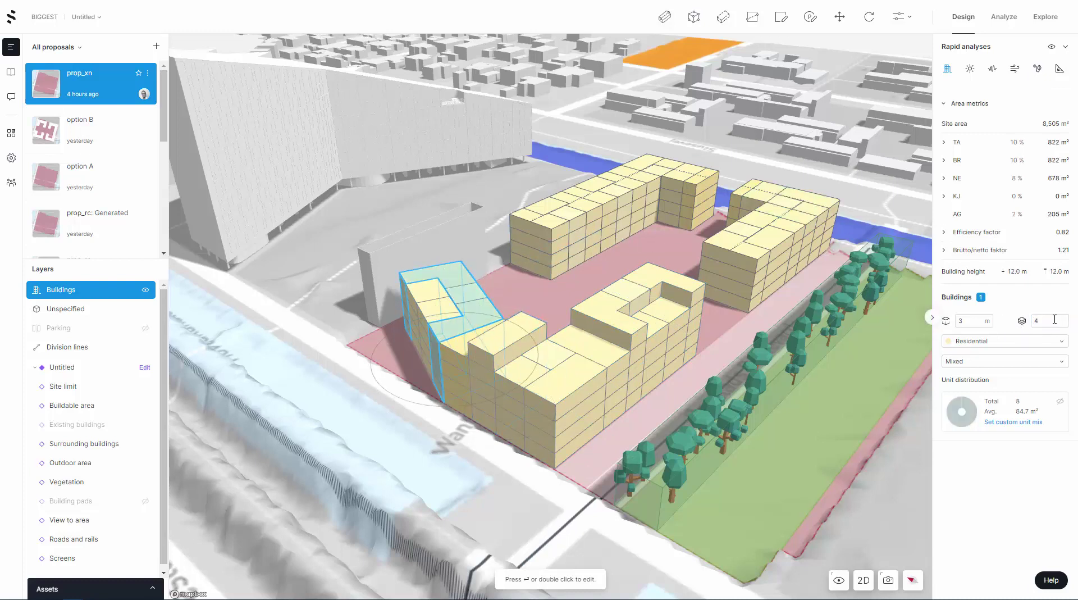
left_click(1021, 323)
key("Return")
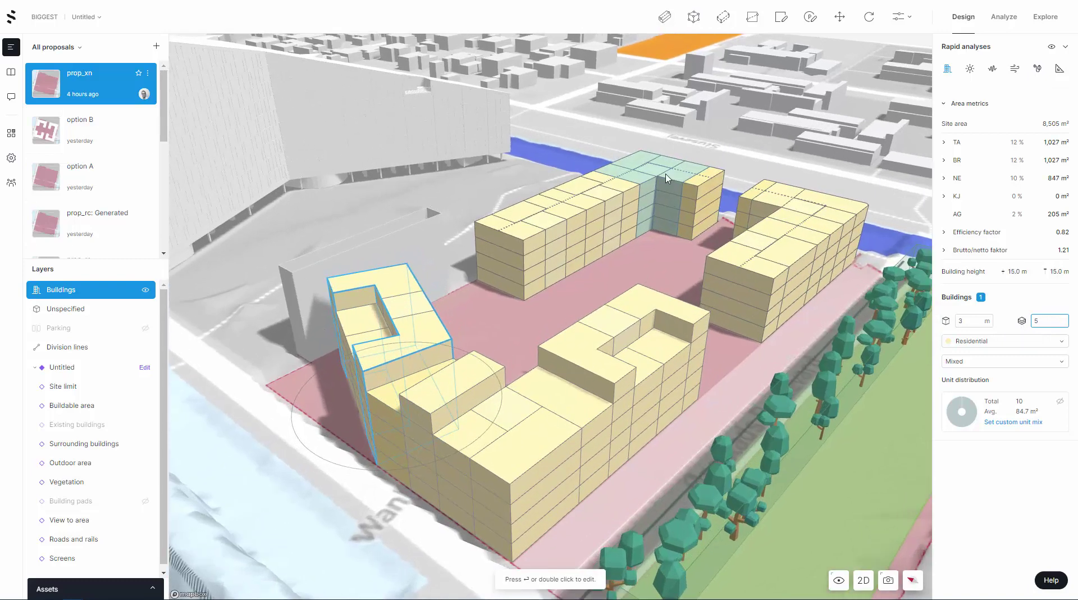
- Try 33 stories on the near end segment of the building across the courtyard from the trees, and settle on 5
left_click(519, 234)
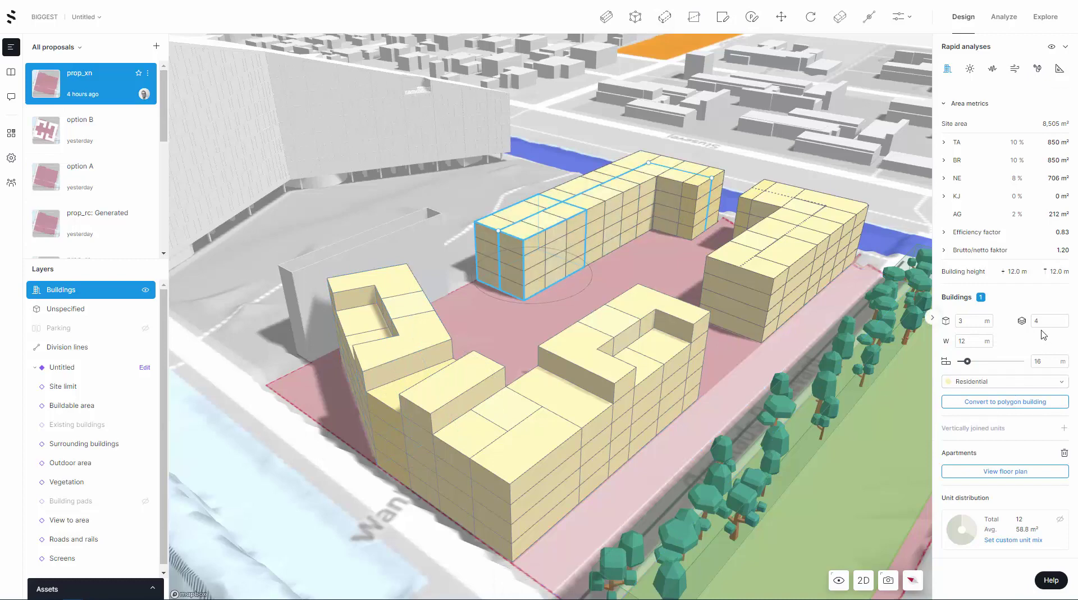
left_click(1020, 325)
type("33")
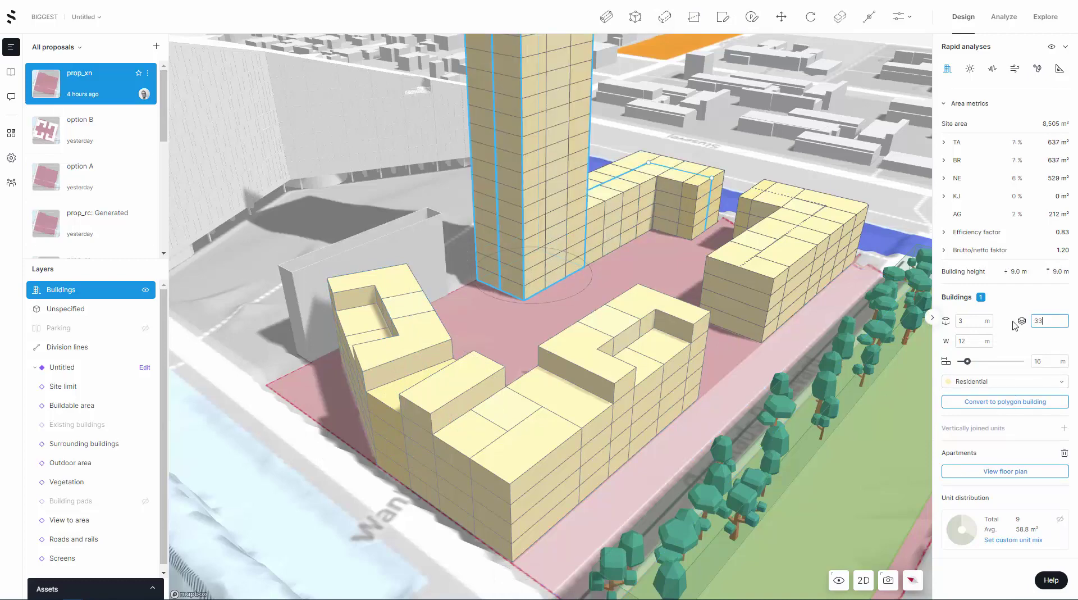
double_click(1048, 320)
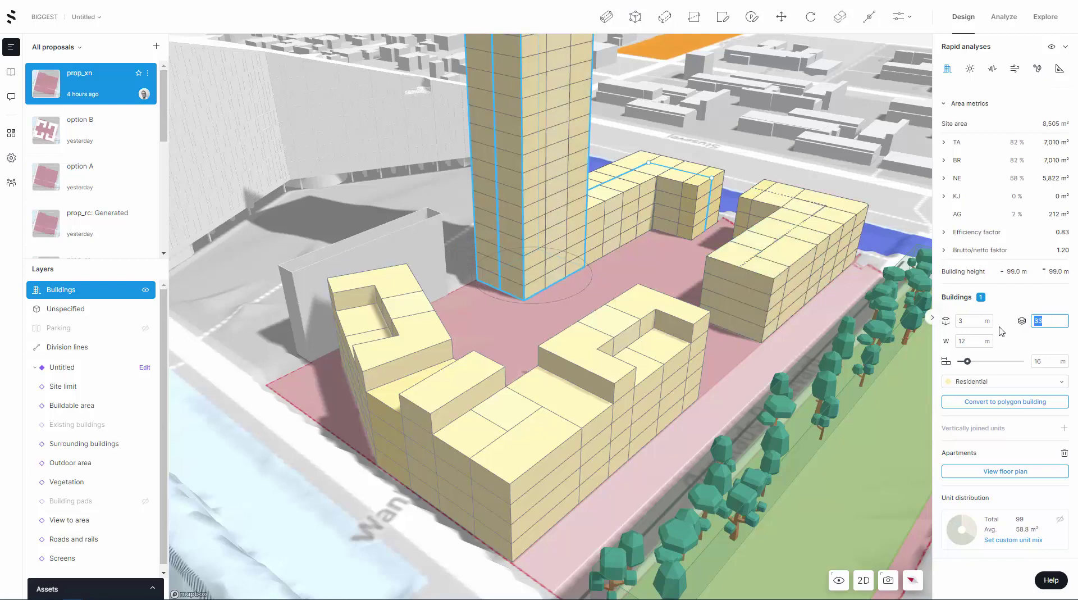
type("5")
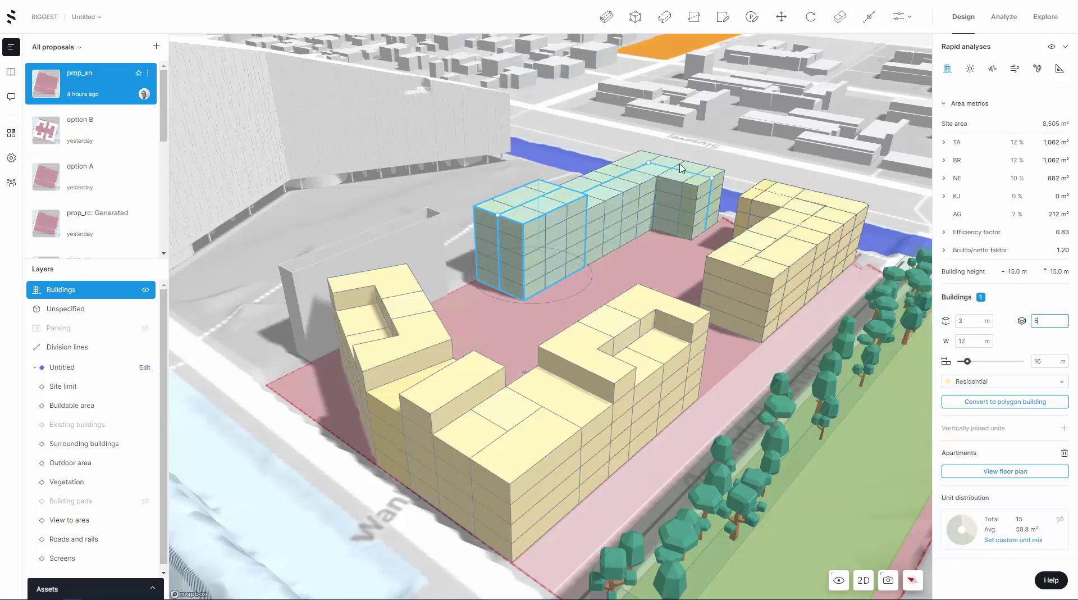
- Set the corner segment of the same building, near the canal, to 3 stories
left_click(681, 167)
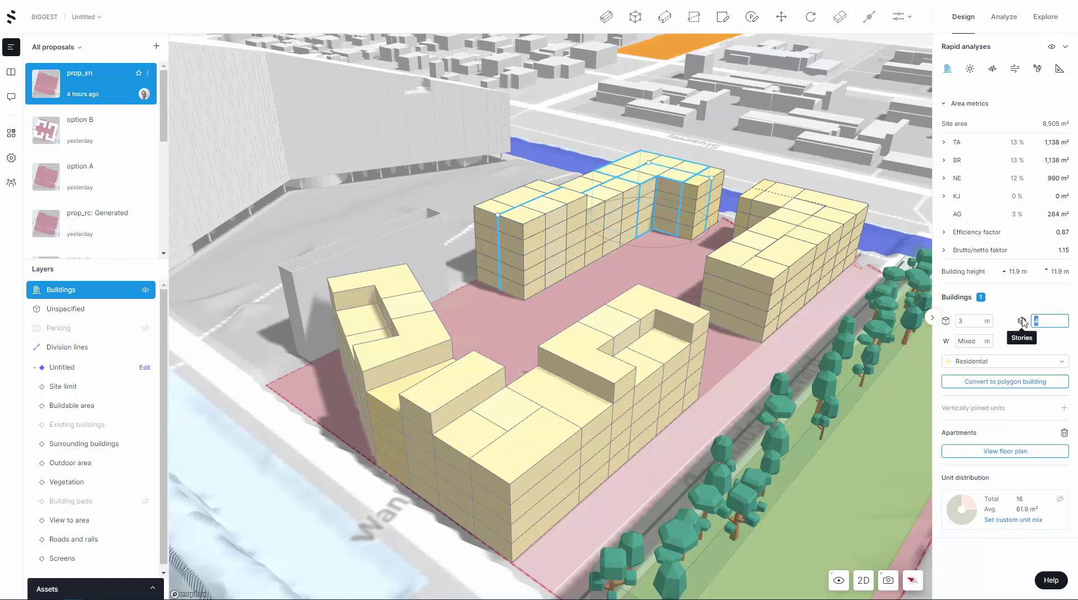
type("3")
key("Return")
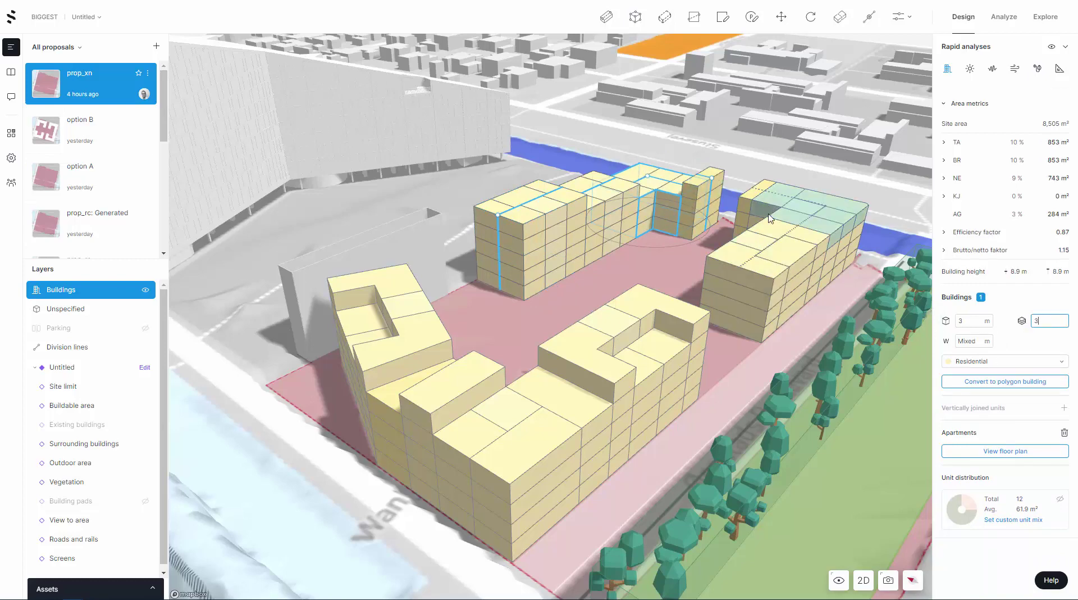
- Convert the line building between the canal and the tree row to a polygon building
left_click(800, 263)
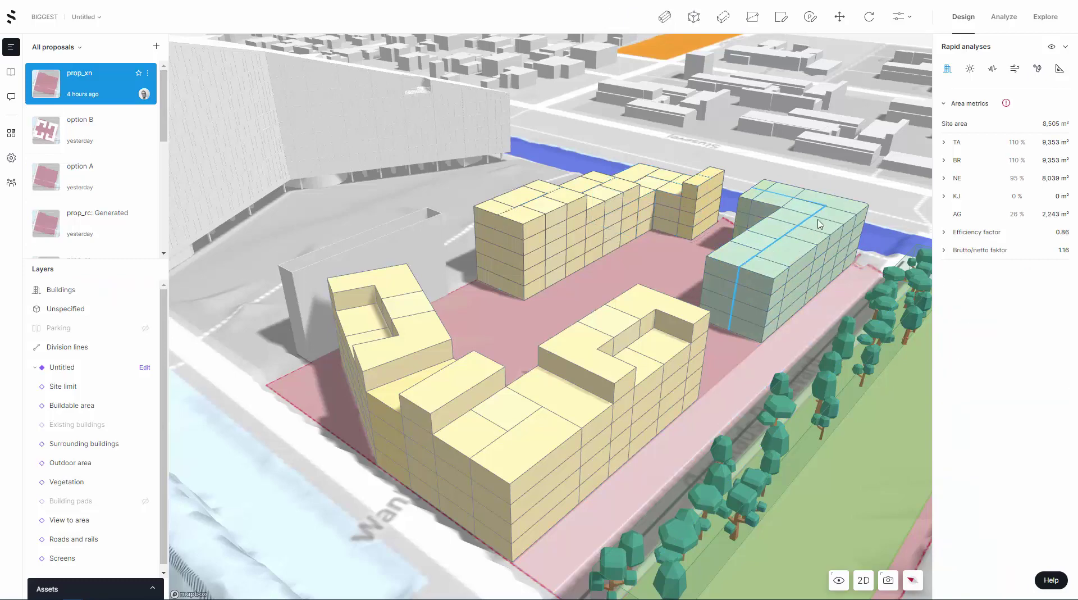
scroll(793, 256, "up", 3)
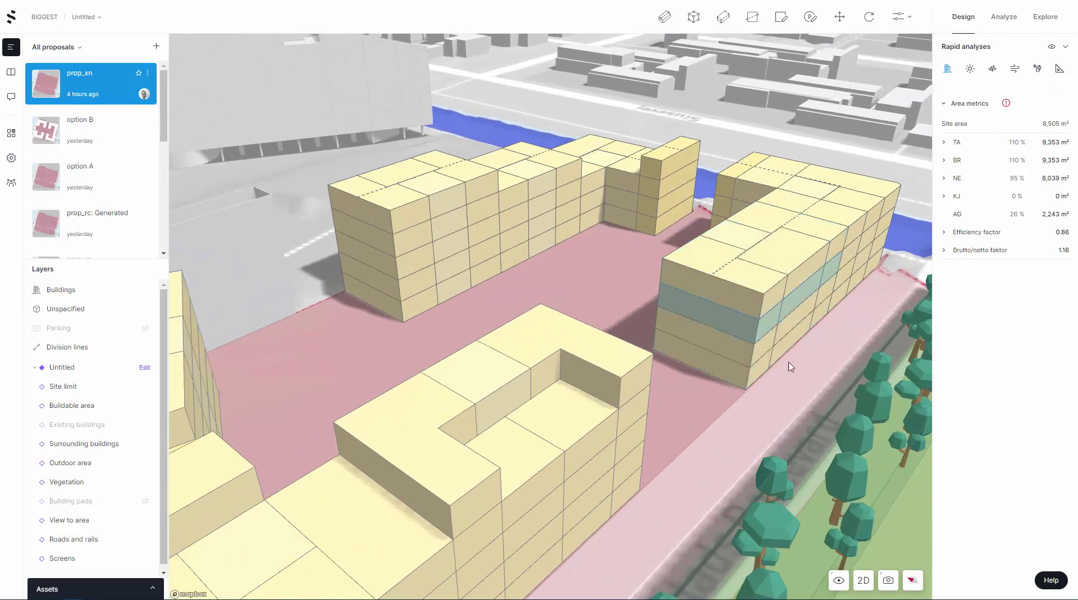
scroll(789, 359, "up", 2)
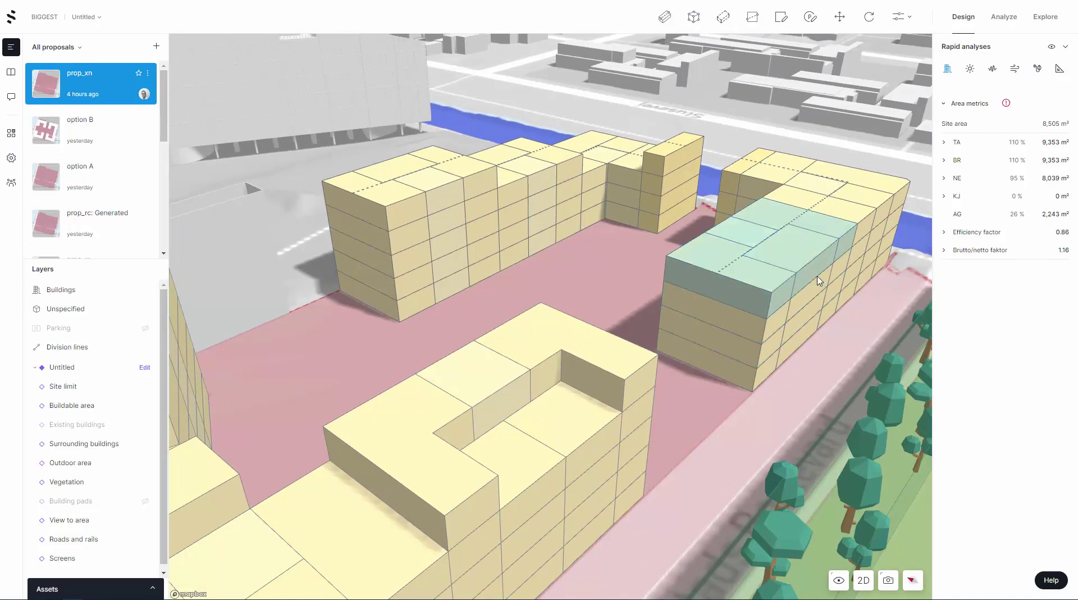
key("Right")
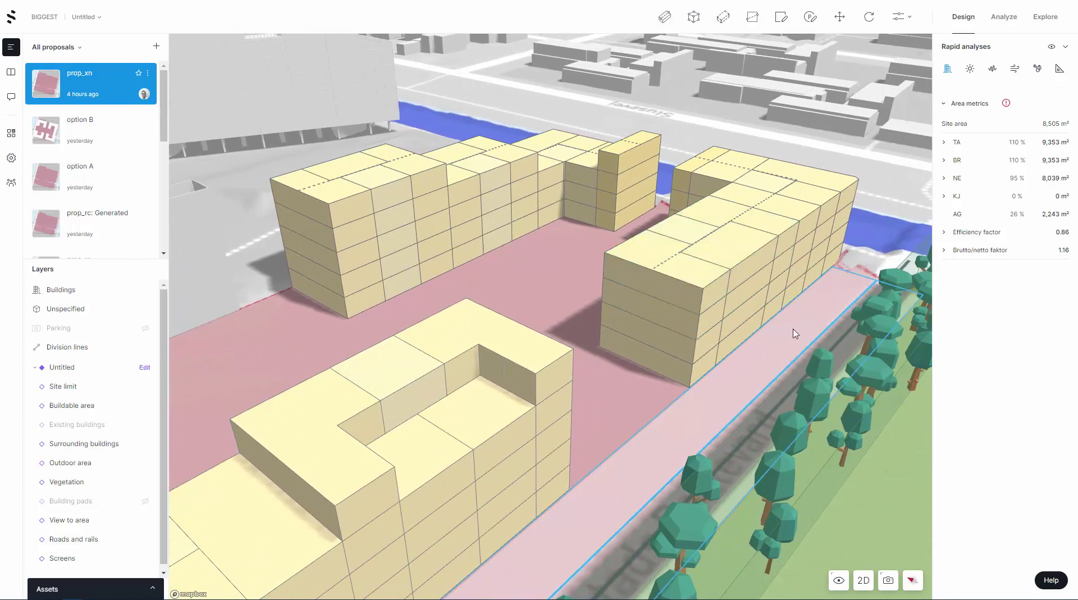
left_click(747, 297)
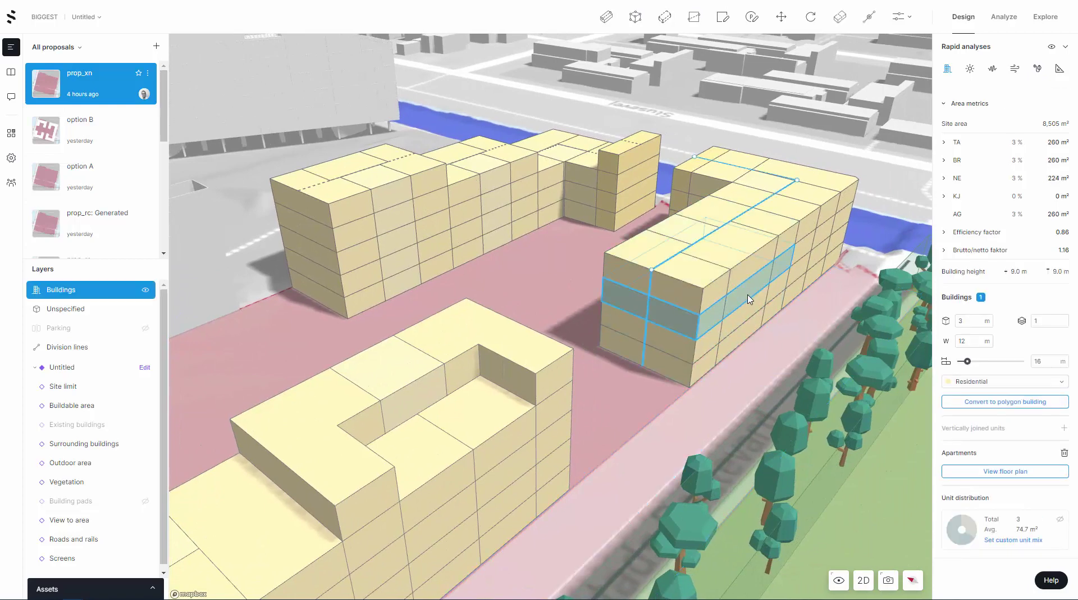
left_click(981, 404)
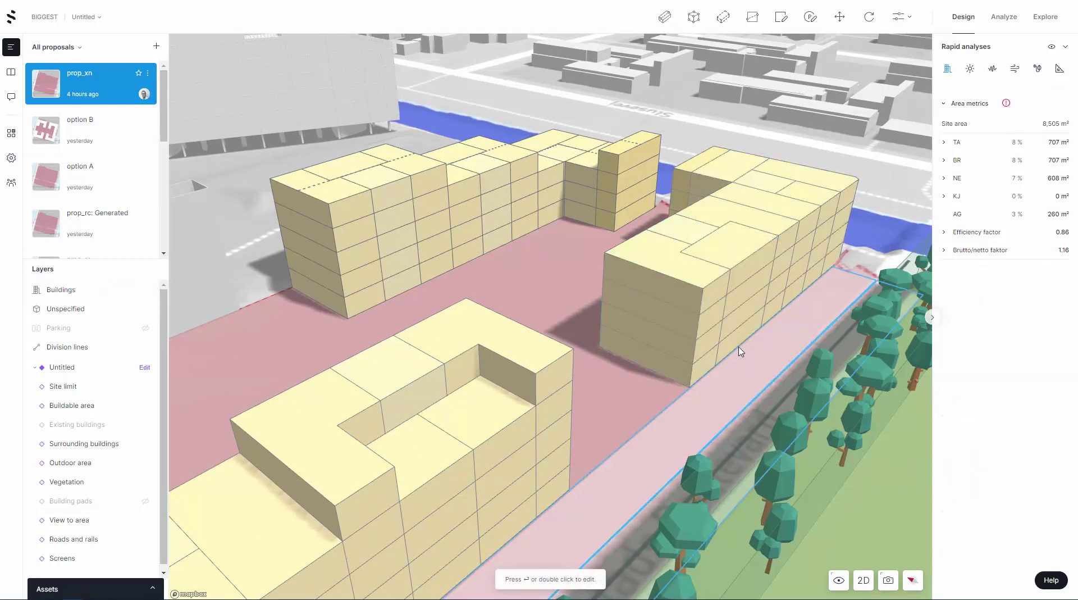
- Delete the two uppermost stacked units facing the trees in the middle of the building between the canal and the tree row
left_click(742, 274)
key("Delete")
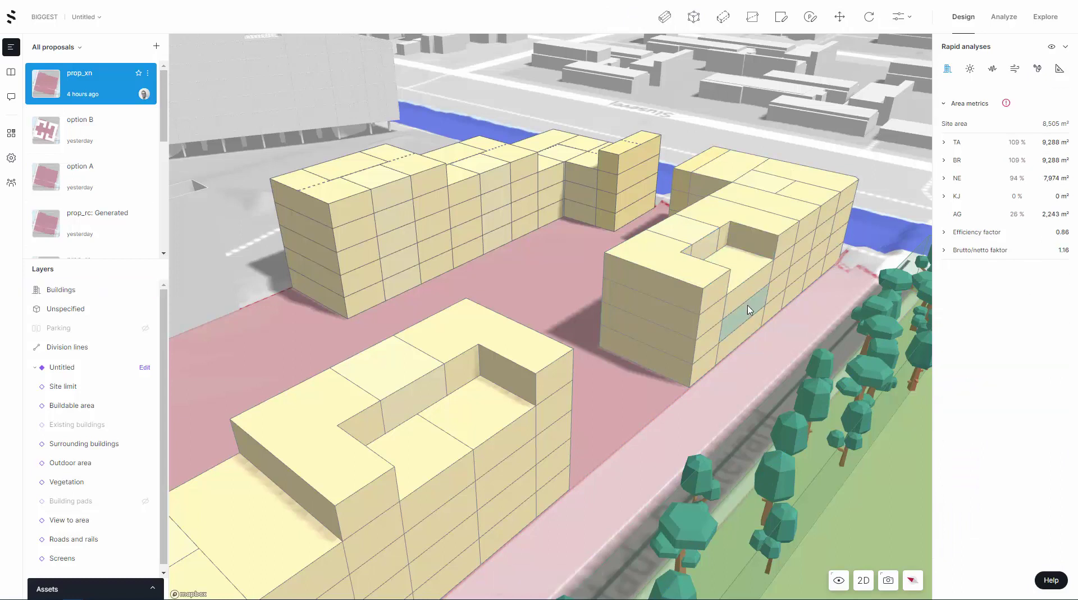
left_click(747, 313)
key("Delete")
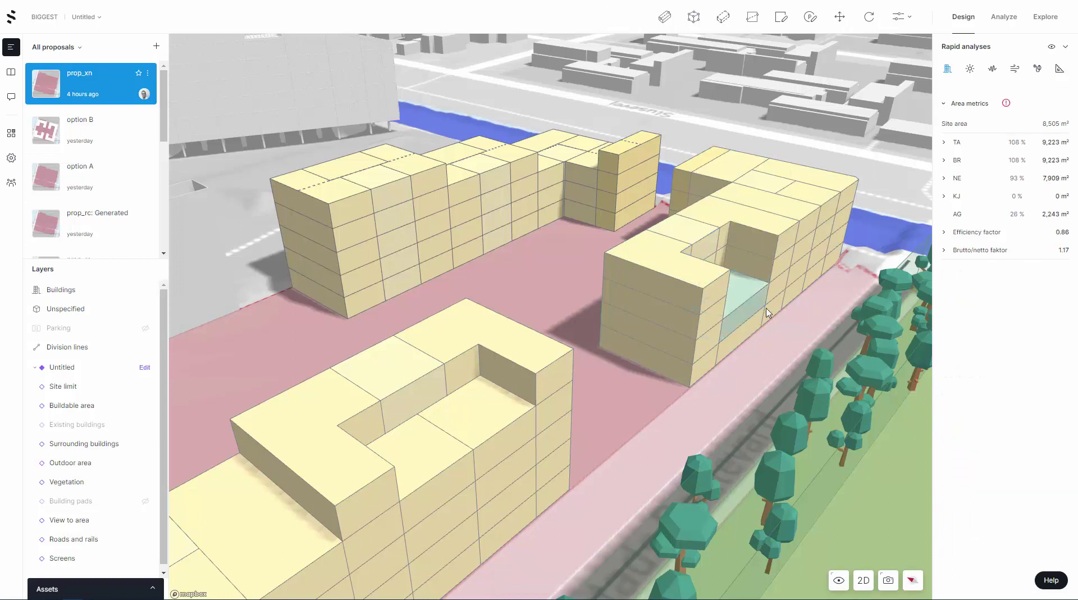
- Set the canal-side end segment of the building beside the tree row to 3 stories
scroll(780, 308, "up", 3)
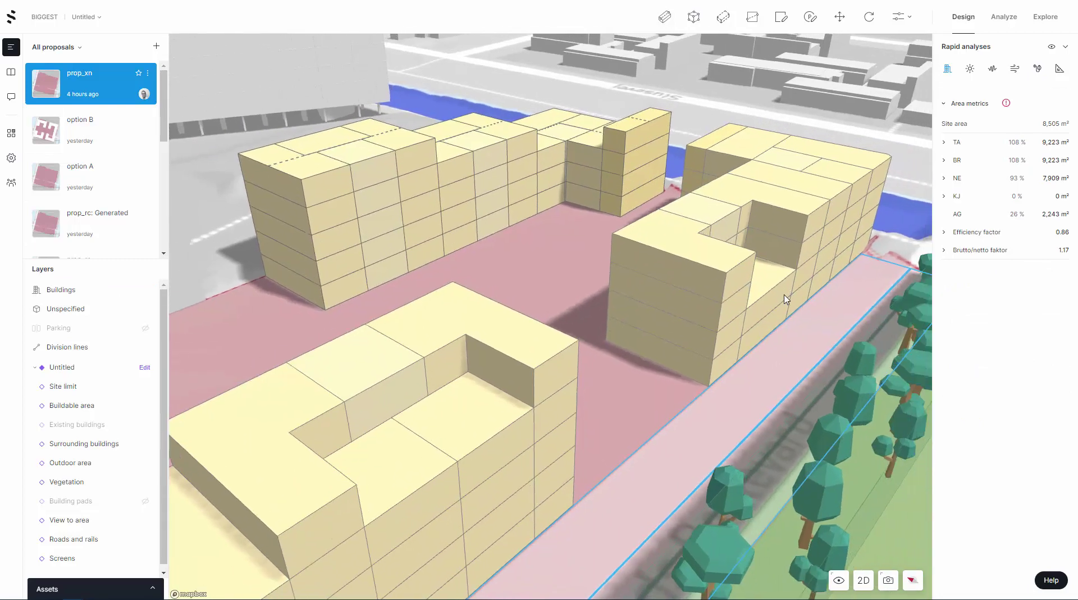
right_click_drag(785, 299, 629, 325)
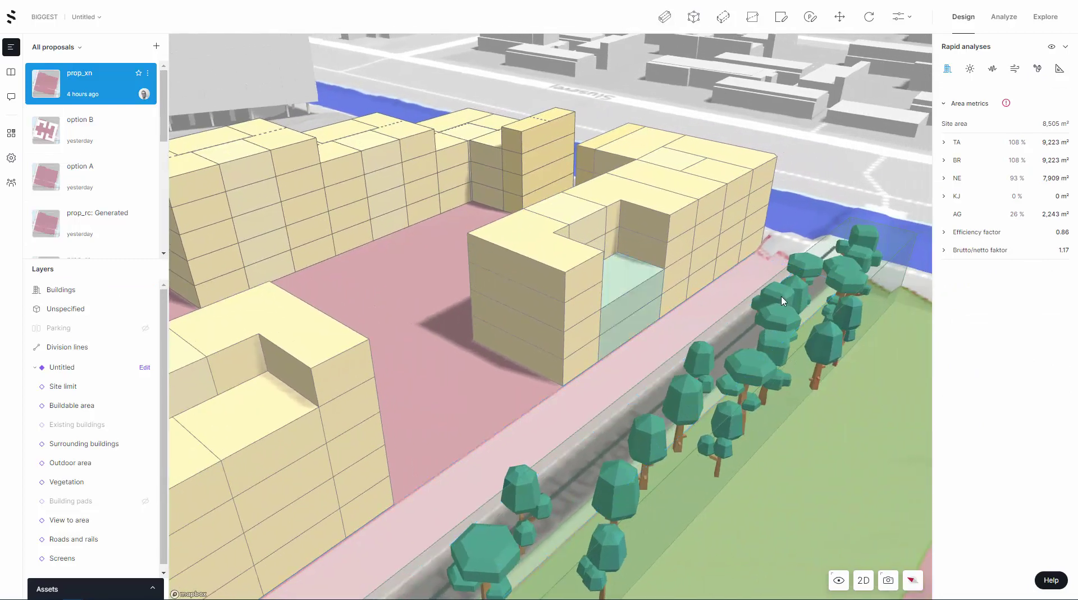
scroll(727, 298, "up", 5)
scroll(671, 291, "down", 10)
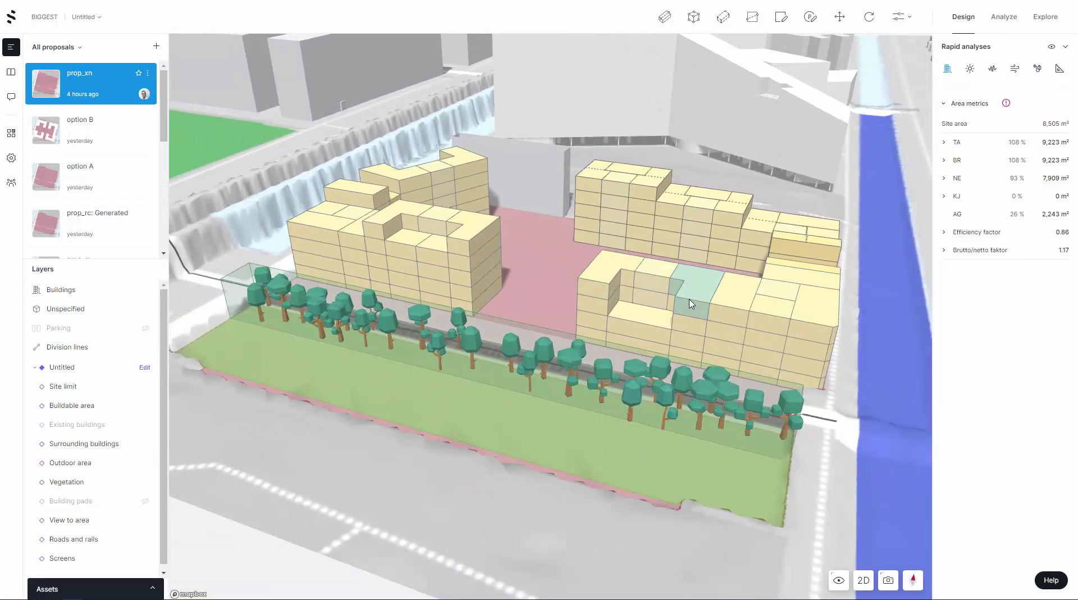
right_click_drag(691, 303, 562, 292)
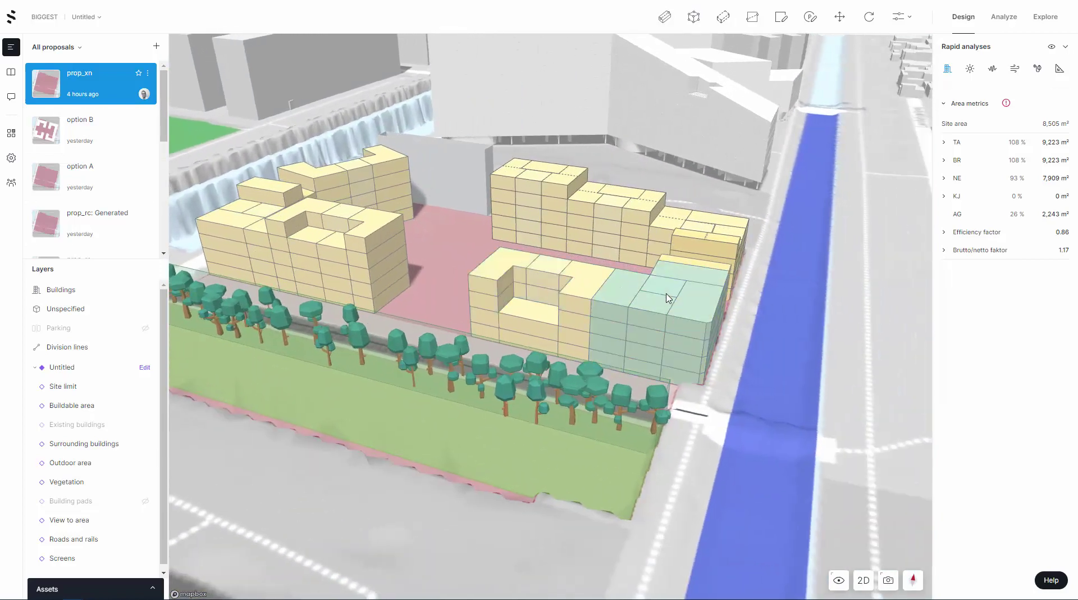
left_click(663, 296)
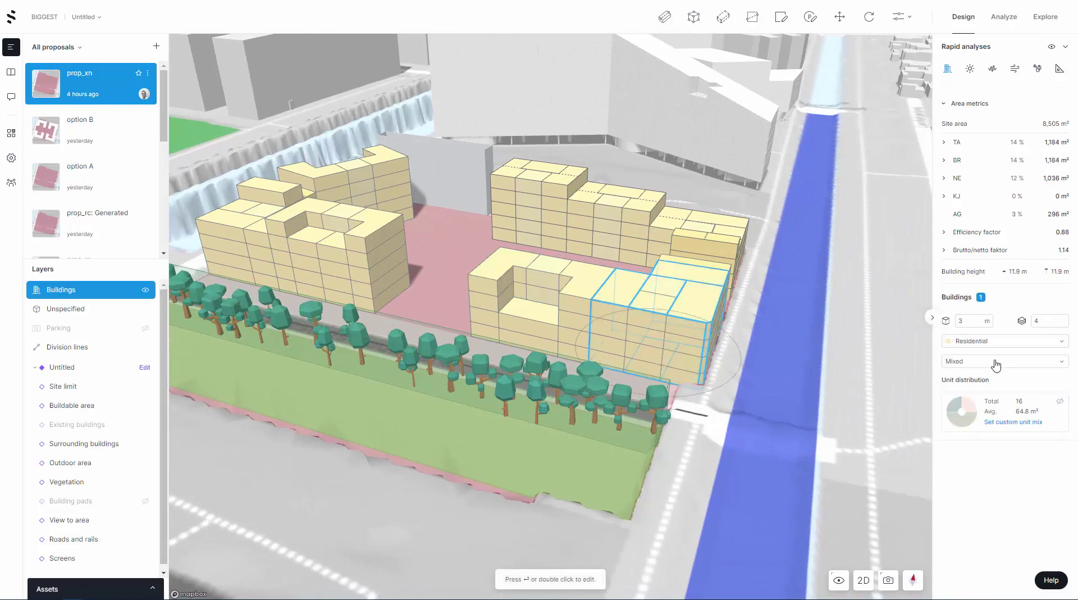
left_click(677, 308)
left_click(675, 305)
left_click(1038, 321)
type("3")
left_click(926, 318)
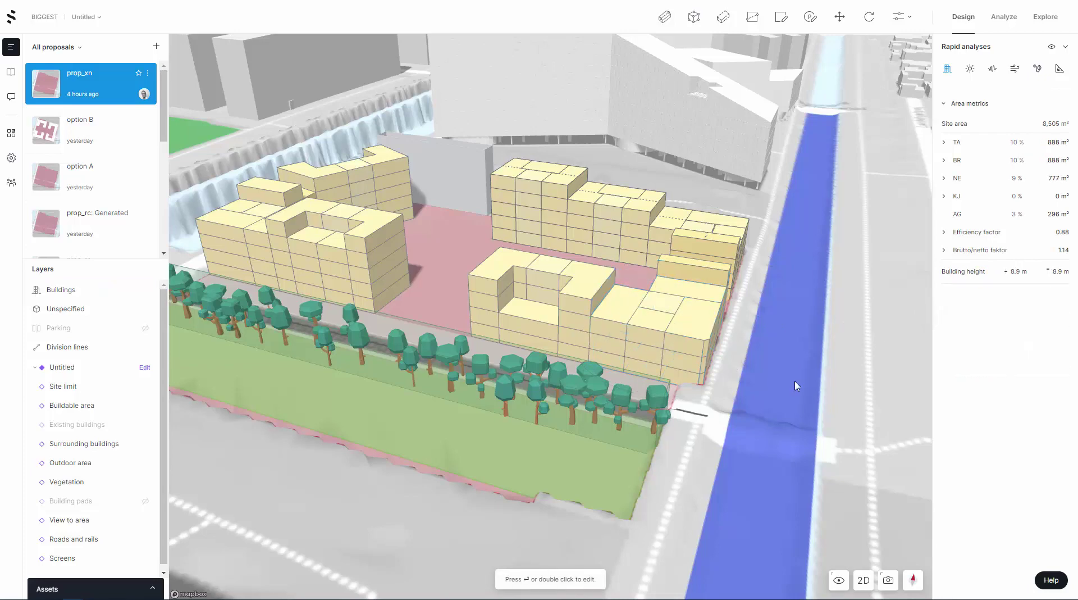
- Read the area metrics warning and select the large unspecified building volume beyond the site
right_click_drag(730, 359, 677, 368)
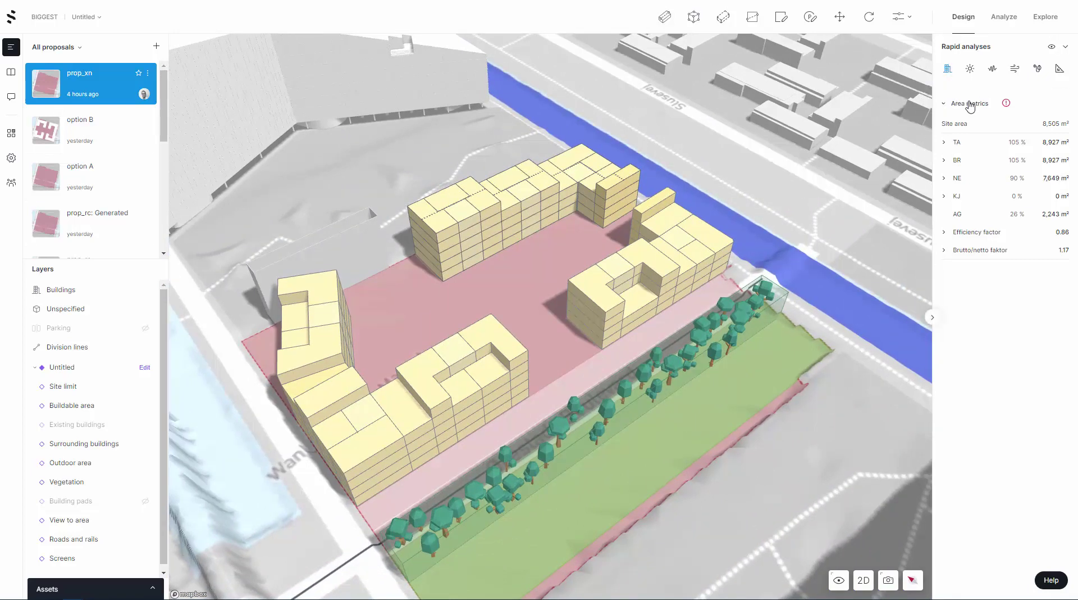
mouse_move(1008, 103)
left_click(980, 105)
left_click(954, 106)
mouse_move(1005, 105)
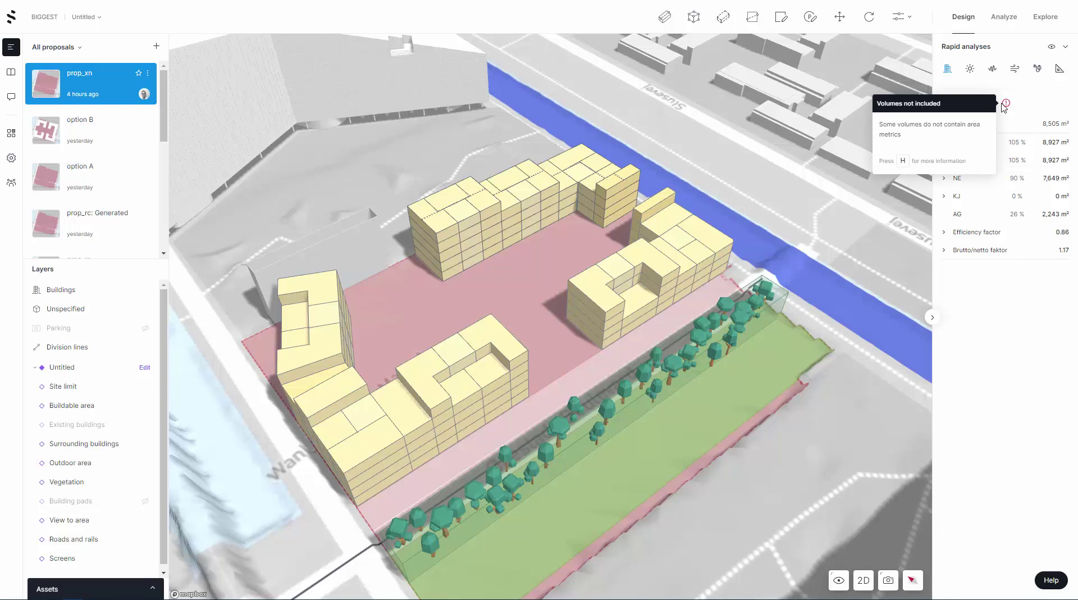
left_click(312, 60)
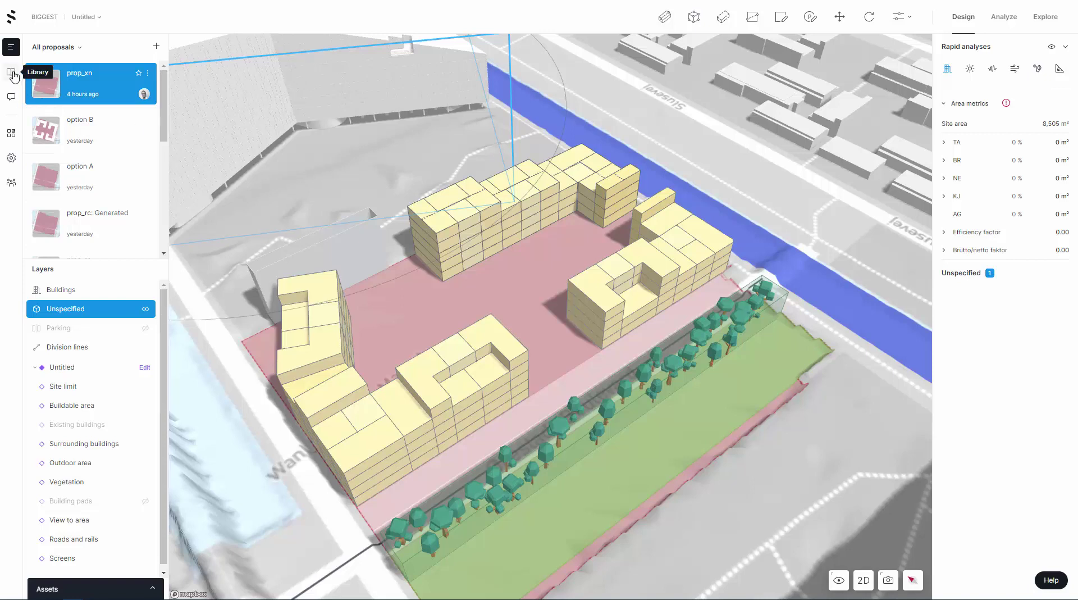
- Set the TA area metric of the library's first big_test_01.obj model to 1000 m² and save it
left_click(12, 74)
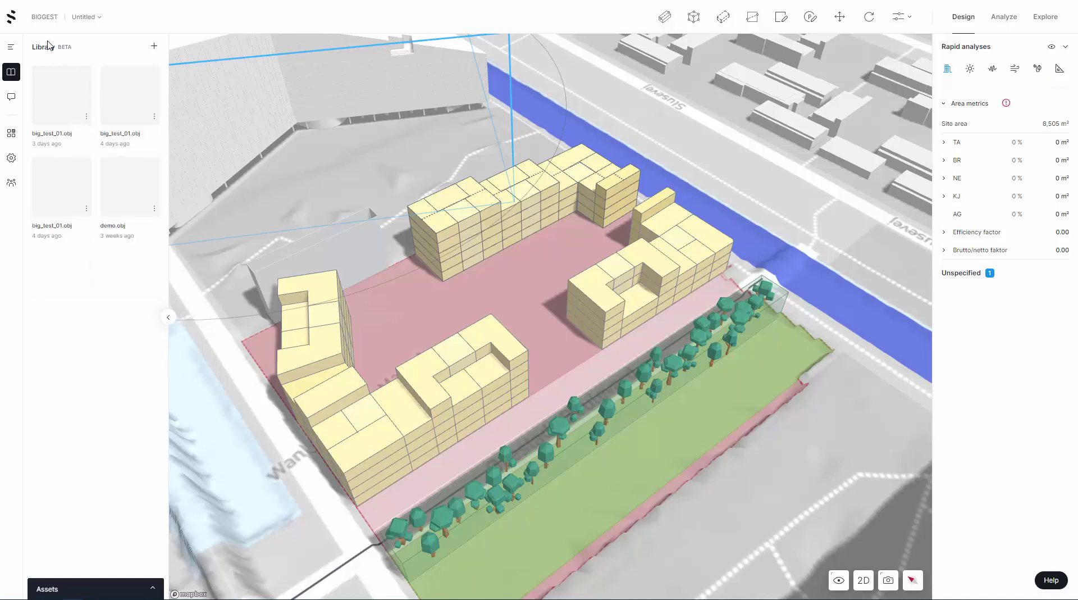
left_click(86, 117)
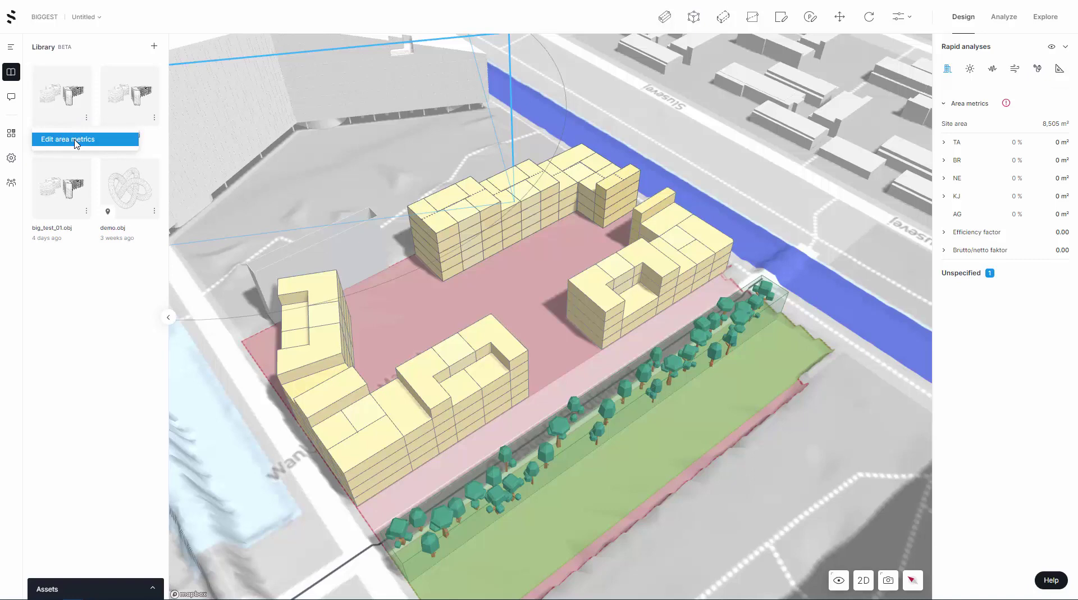
left_click(77, 141)
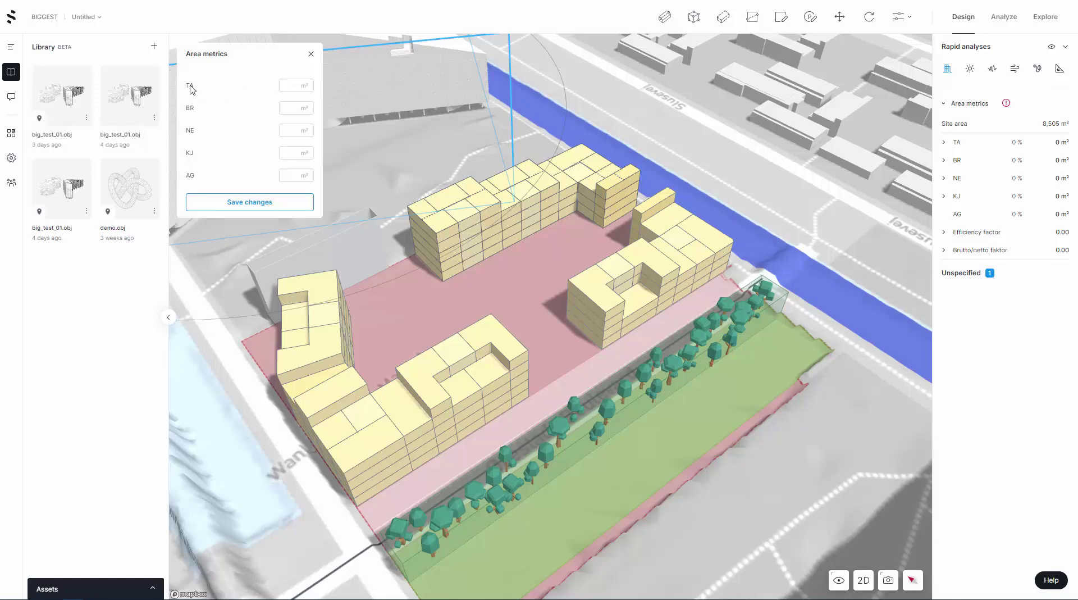
left_click(296, 87)
type("1000")
left_click(262, 205)
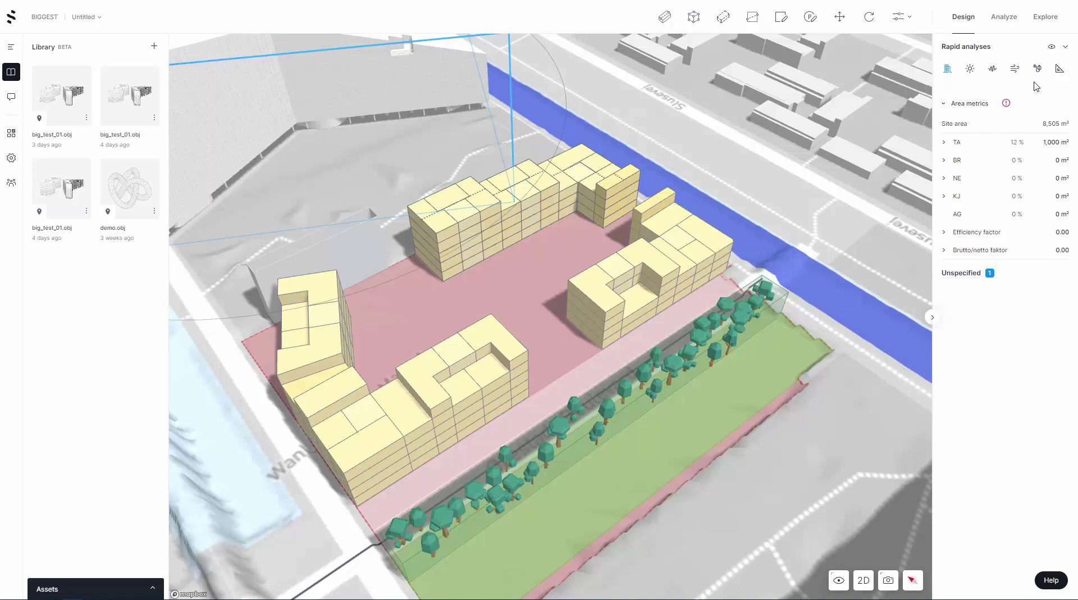
mouse_move(1005, 104)
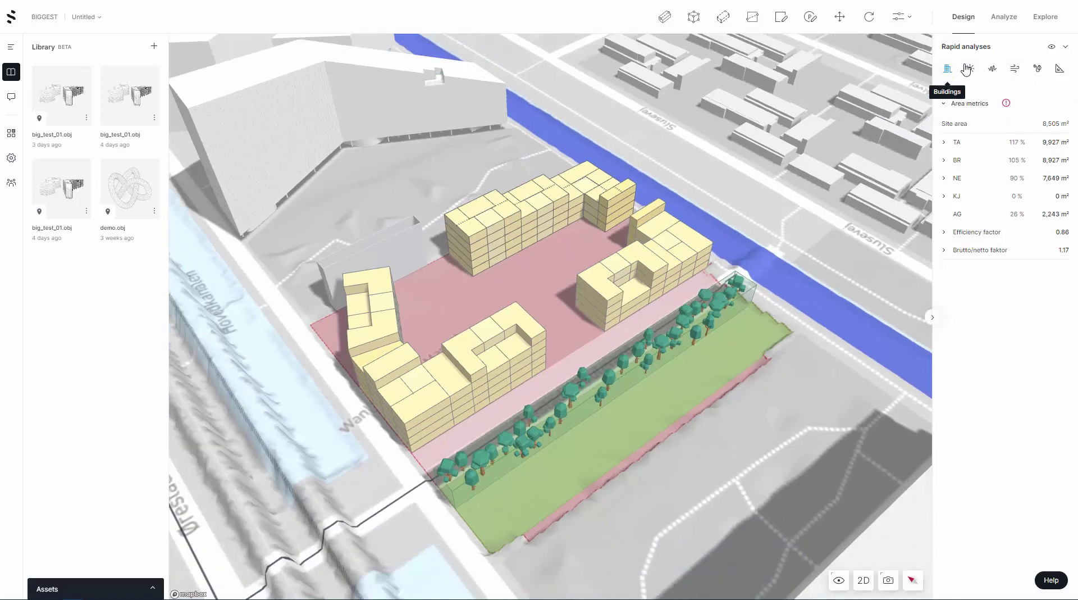
- Turn on the rapid sun analysis for June 21 and inspect the sunlight around the buildings
left_click(971, 68)
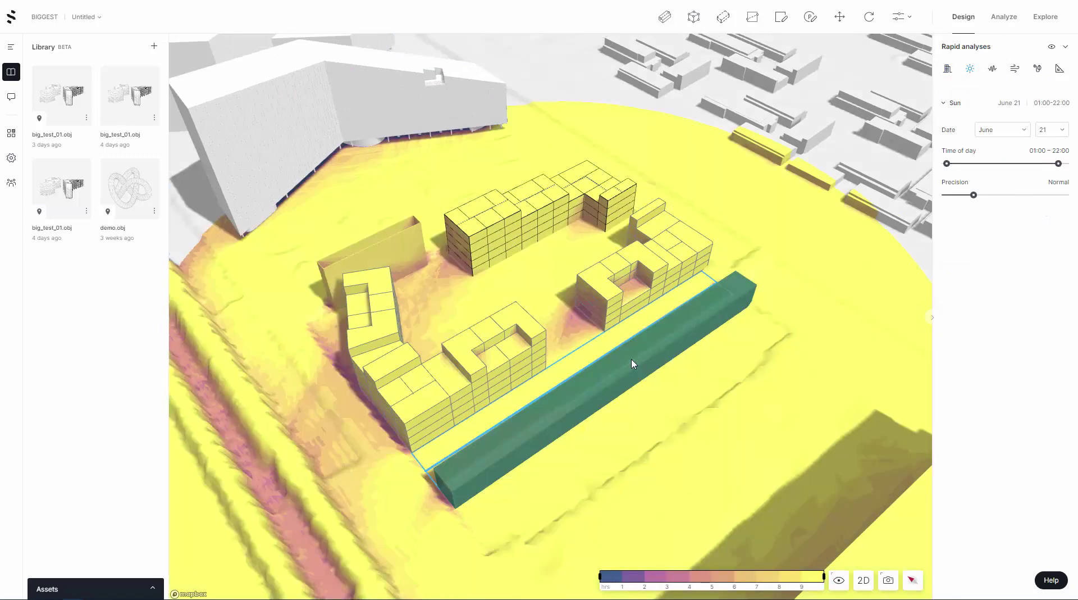
left_click(679, 505)
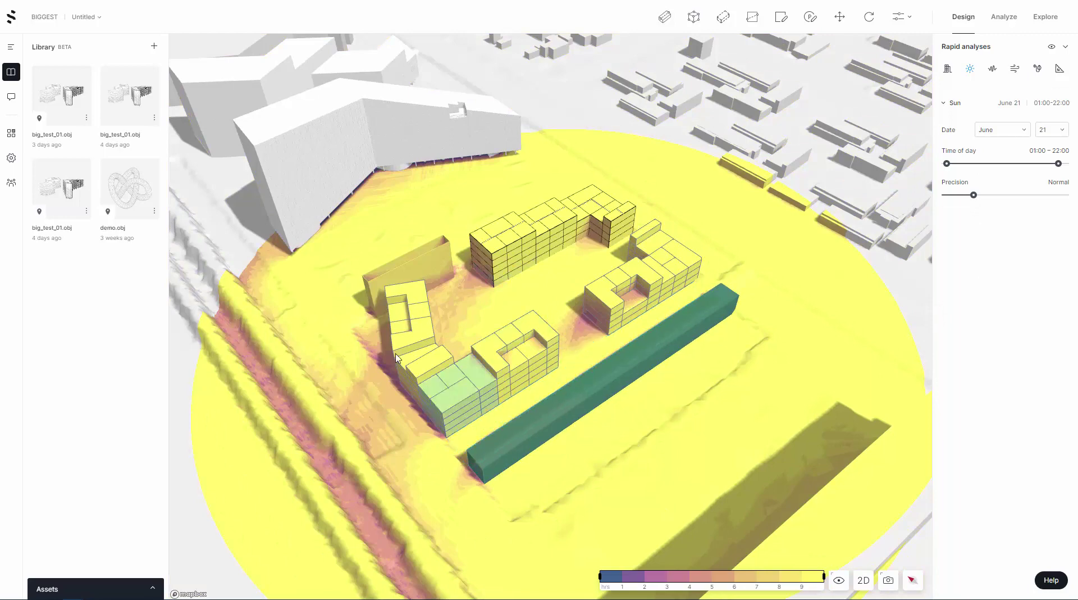
scroll(483, 306, "up", 3)
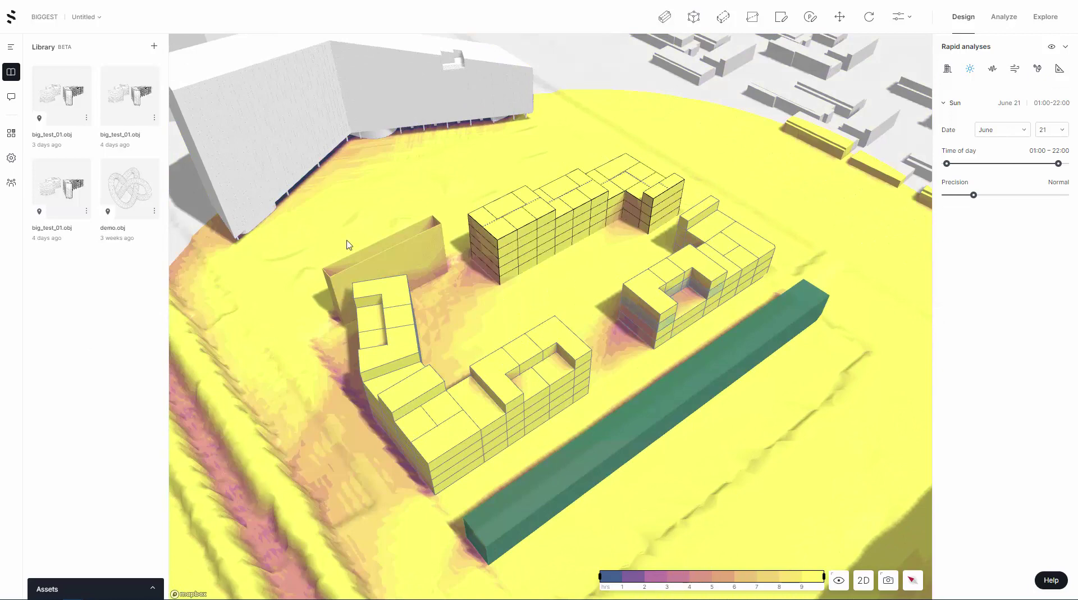
- Hide the Screens layer in the proposal
left_click(10, 48)
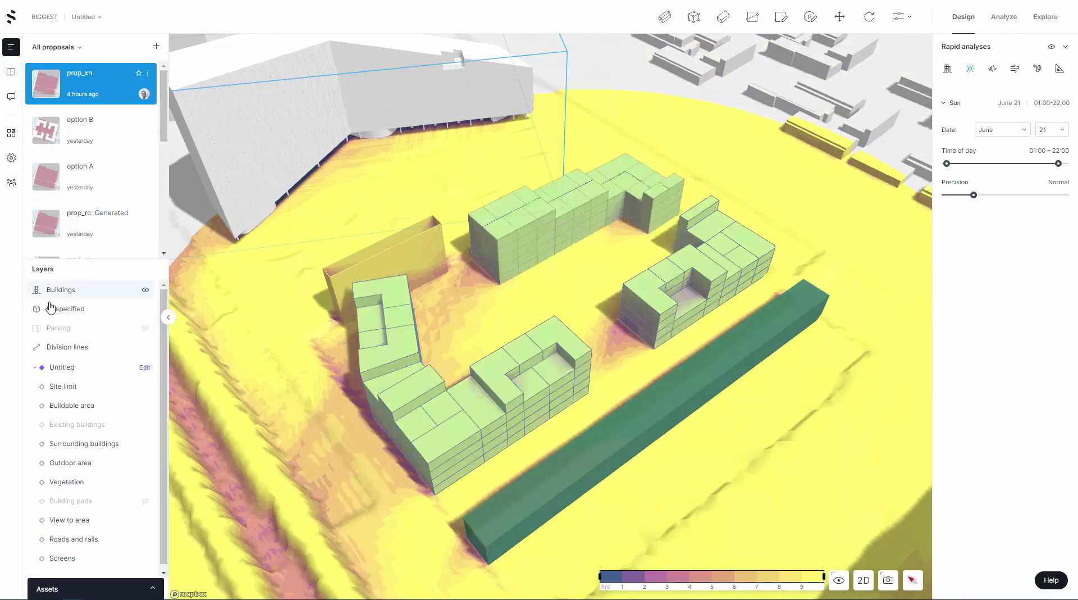
scroll(84, 522, "down", 1)
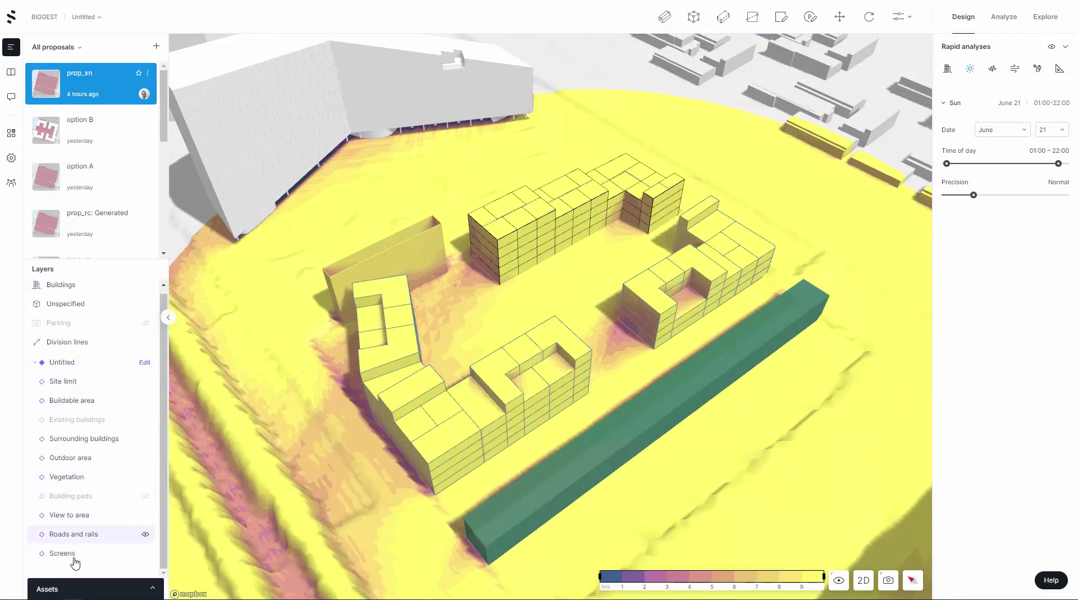
left_click(147, 555)
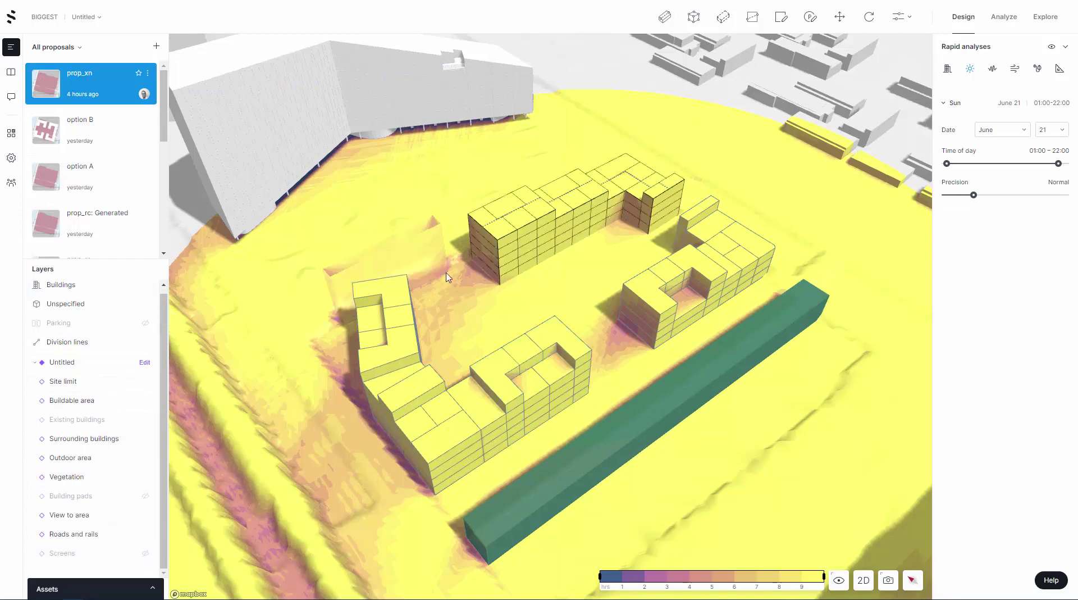
- Limit the sun analysis to 10:00–16:00 and raise its precision to Extra High
scroll(442, 269, "up", 3)
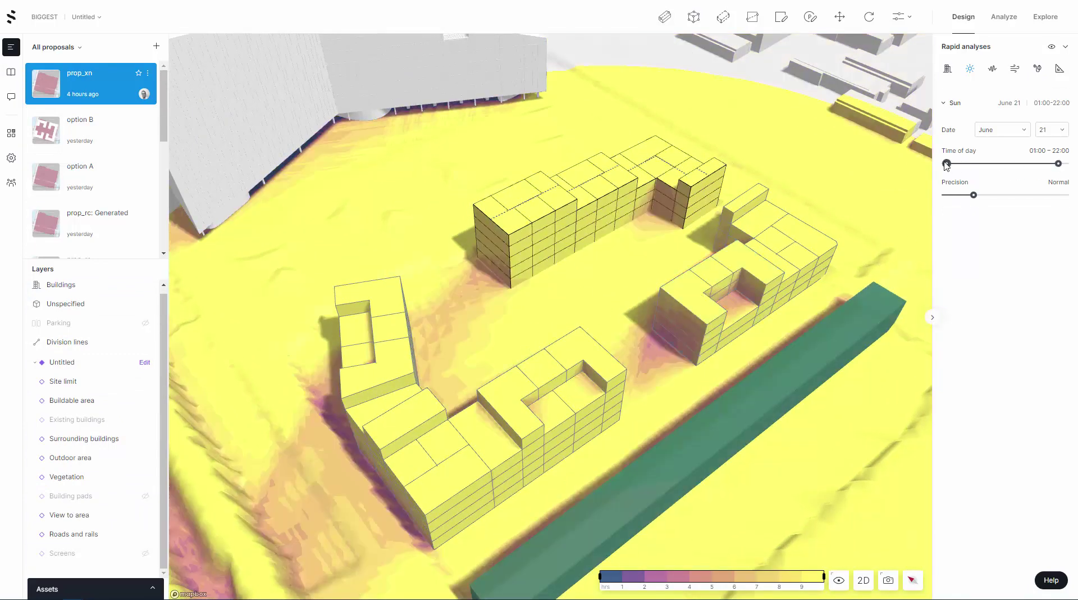
left_click_drag(947, 164, 1001, 165)
left_click_drag(1059, 164, 995, 164)
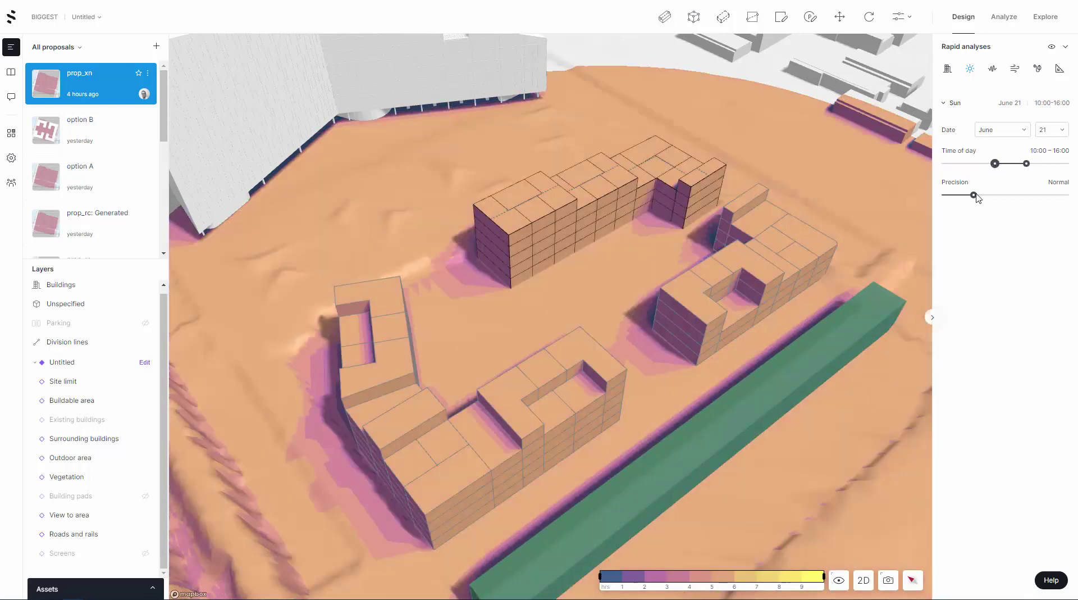
left_click_drag(974, 195, 1075, 198)
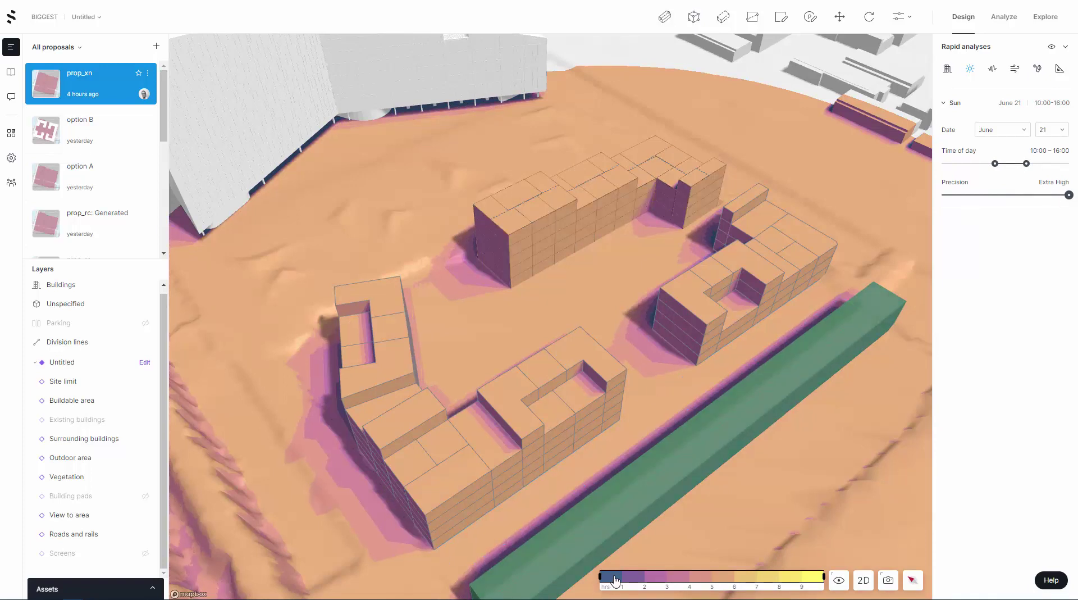
- Filter the sun results to the 5–8 hour range to inspect the buildings, and restore the full hour range
mouse_move(616, 580)
left_mouse_down()
mouse_move(755, 578)
mouse_move(717, 578)
mouse_move(734, 578)
left_mouse_up()
left_click_drag(821, 580, 712, 580)
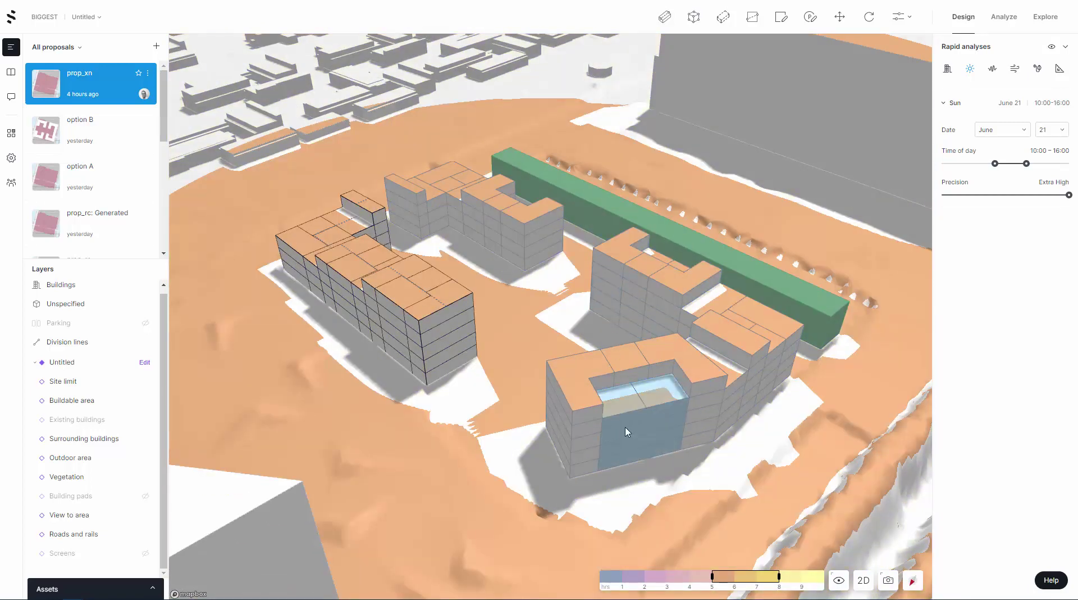
left_click_drag(712, 578, 601, 579)
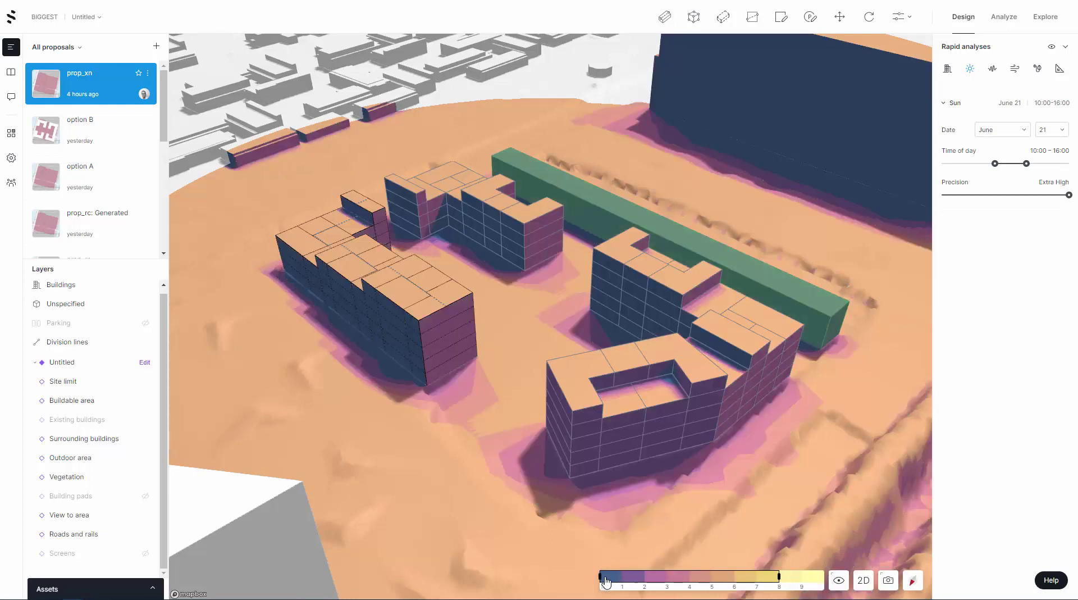
left_click_drag(780, 578, 824, 579)
- Run the rapid noise analysis and examine the noise levels around the buildings, the tree row and the boulevard side
left_click(994, 69)
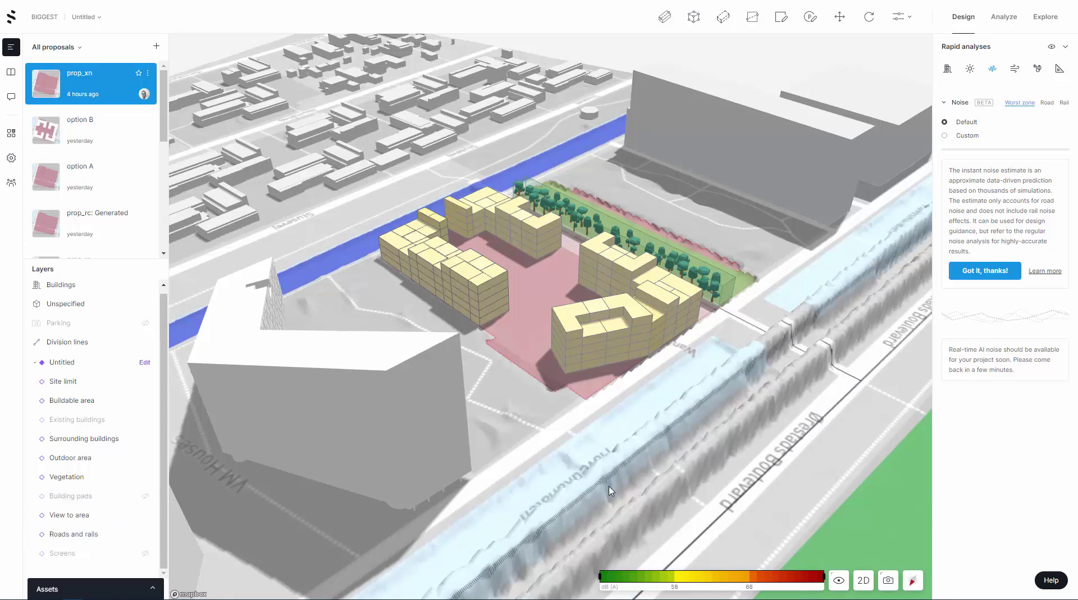
scroll(611, 490, "up", 2)
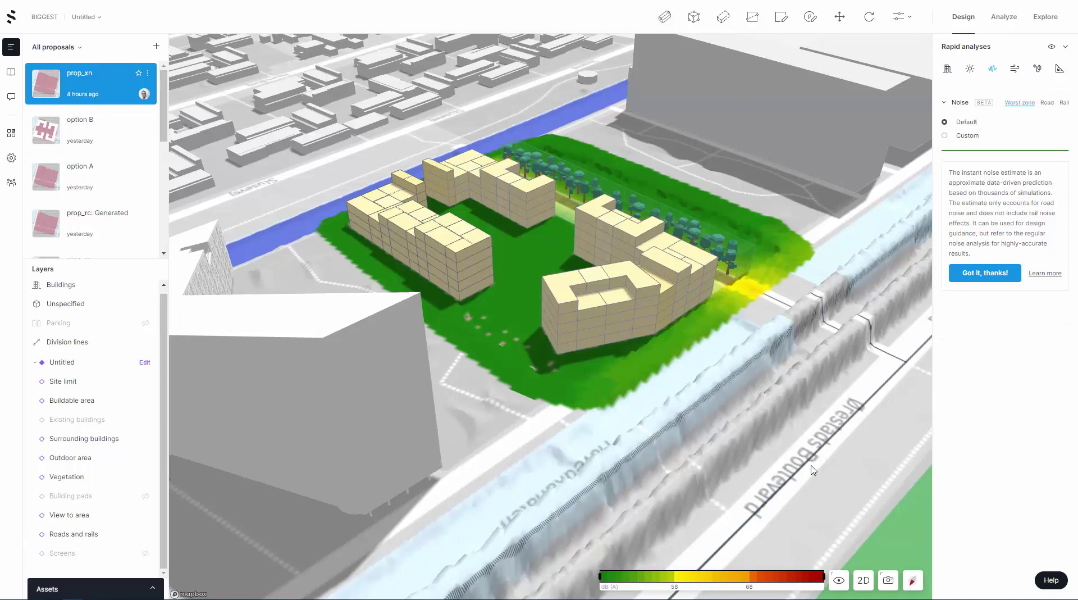
scroll(822, 456, "down", 3)
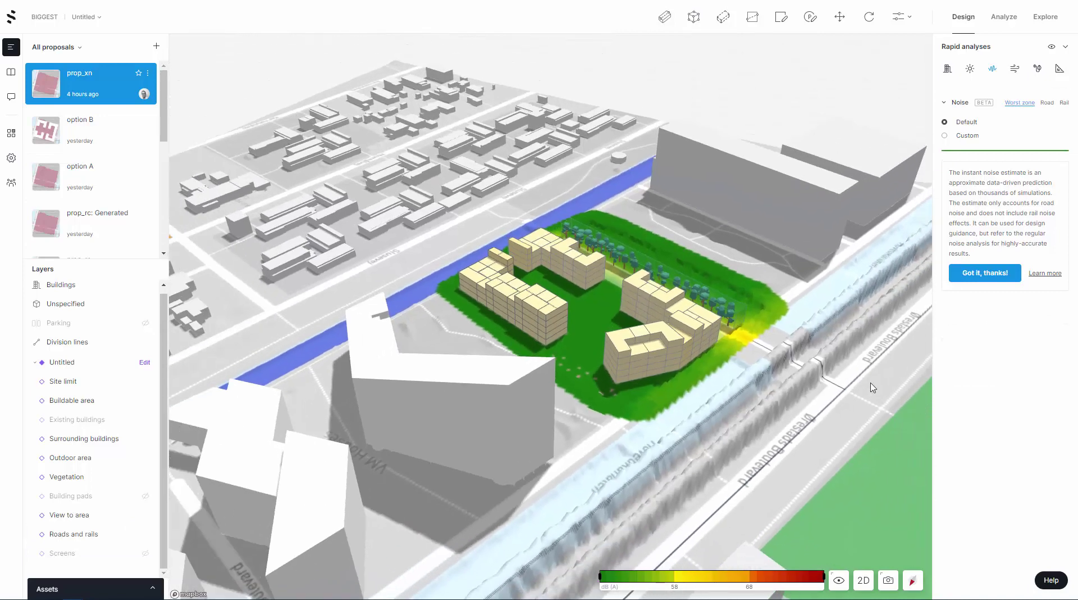
scroll(747, 339, "up", 3)
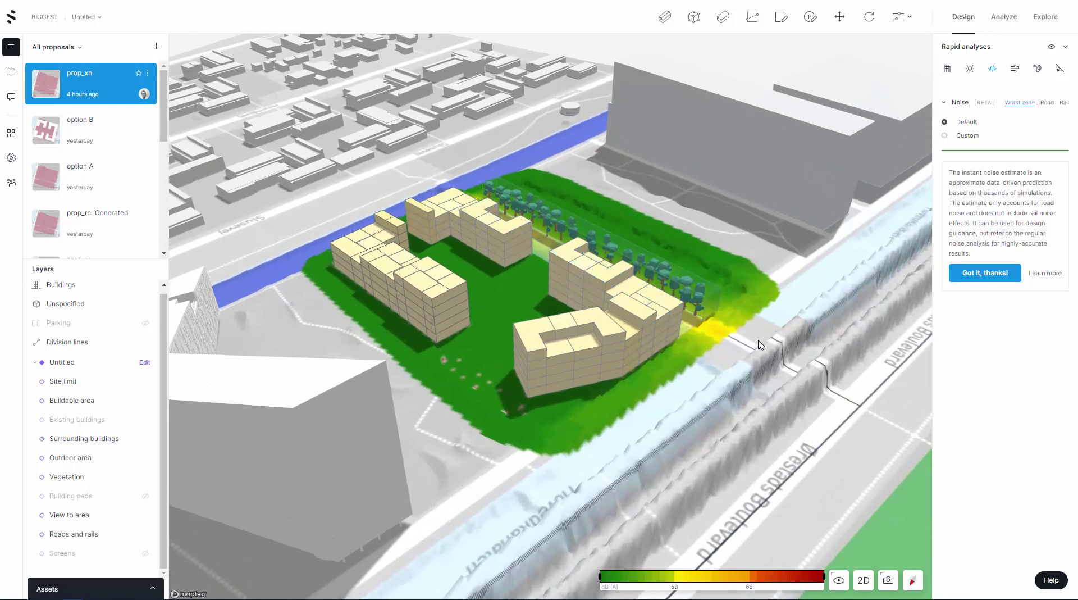
right_click_drag(758, 341, 596, 376)
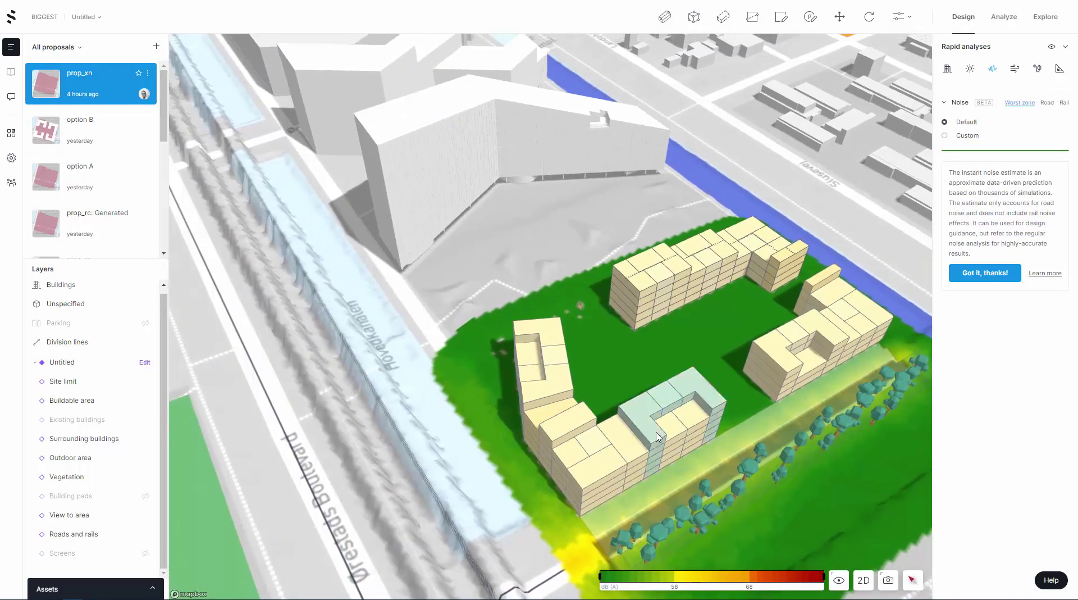
scroll(658, 437, "down", 3)
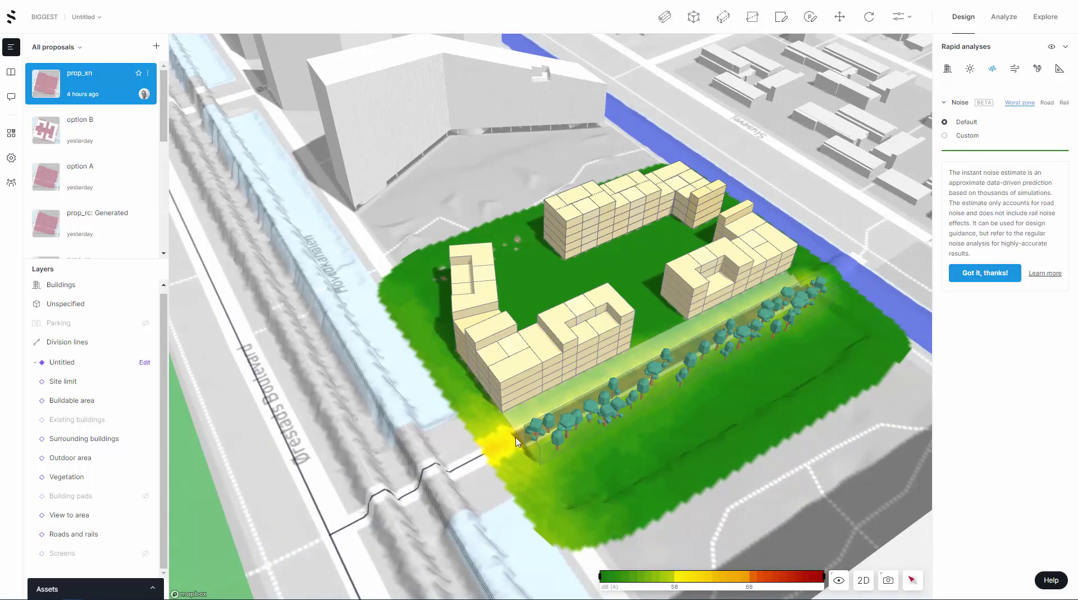
right_click_drag(564, 420, 618, 423)
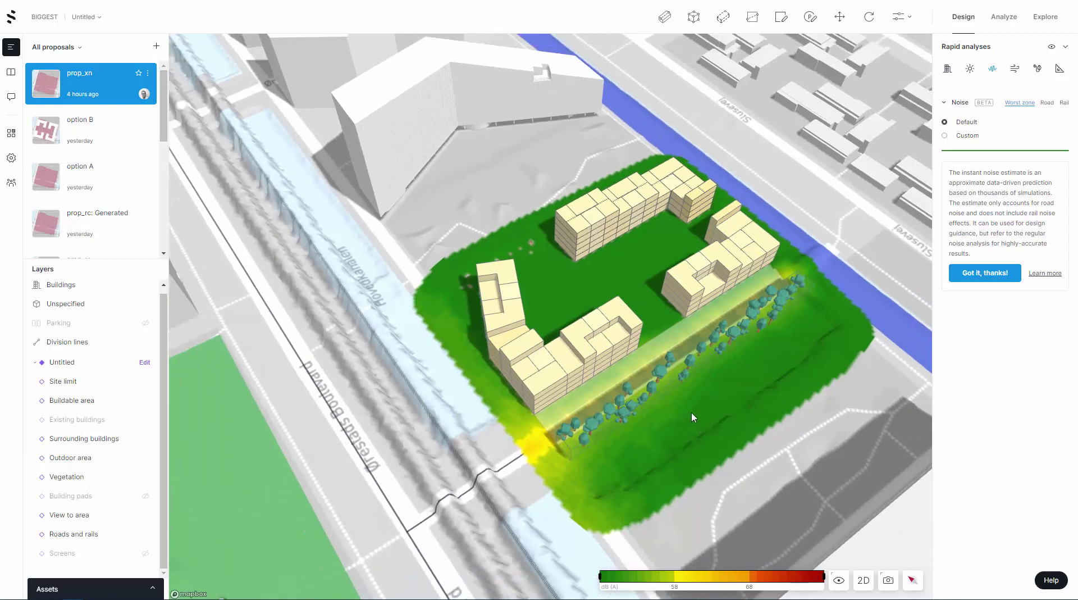
scroll(720, 377, "up", 2)
scroll(682, 326, "up", 2)
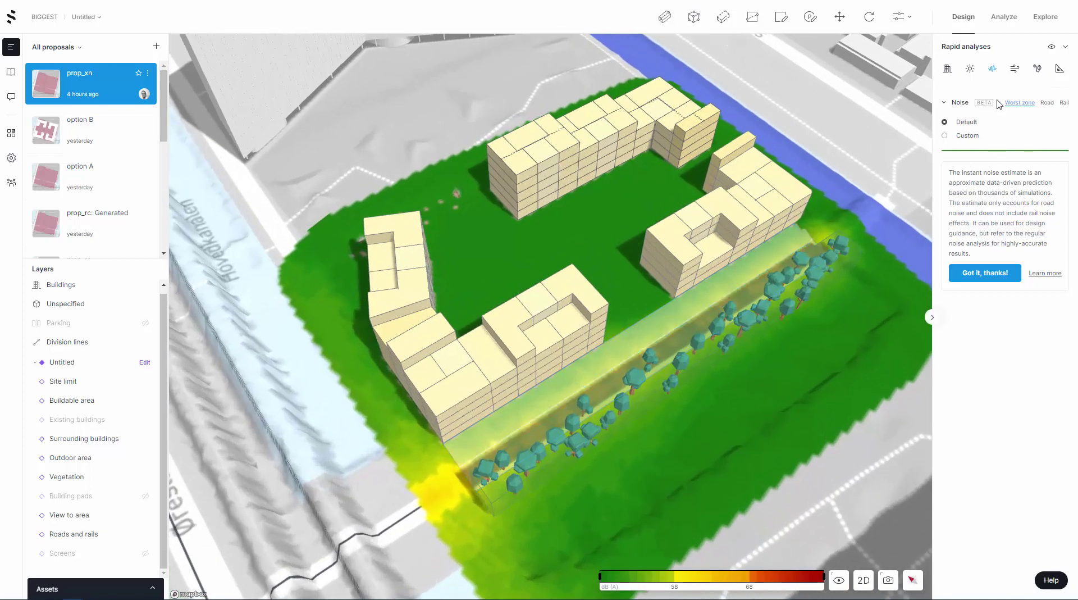
- View the road and rail noise separately, and apply a custom analysis area to examine rail noise along the tracks beside the buildings
left_click(1046, 103)
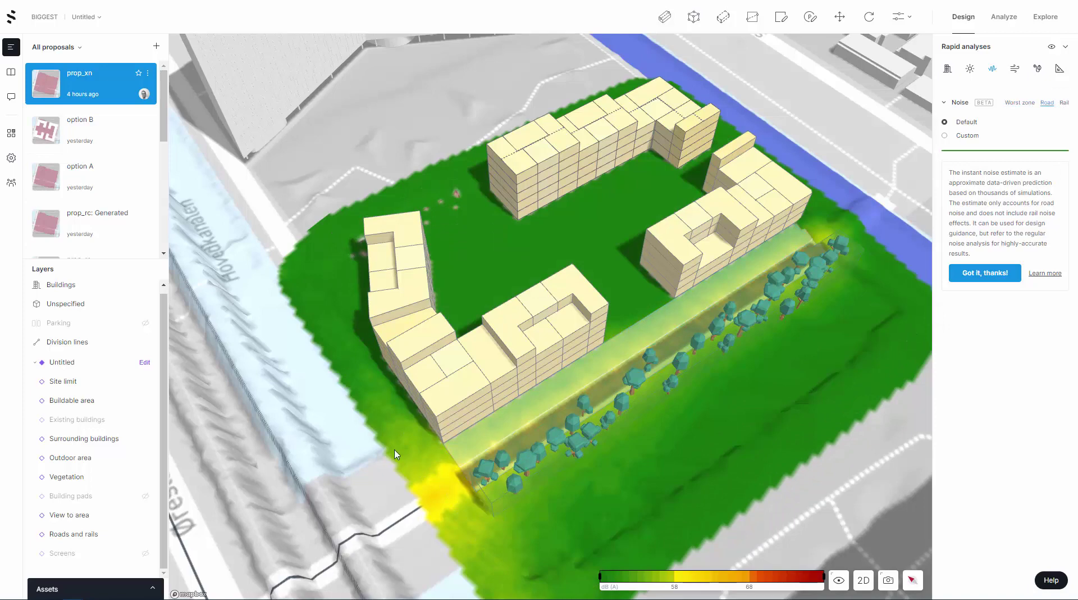
left_click(1063, 104)
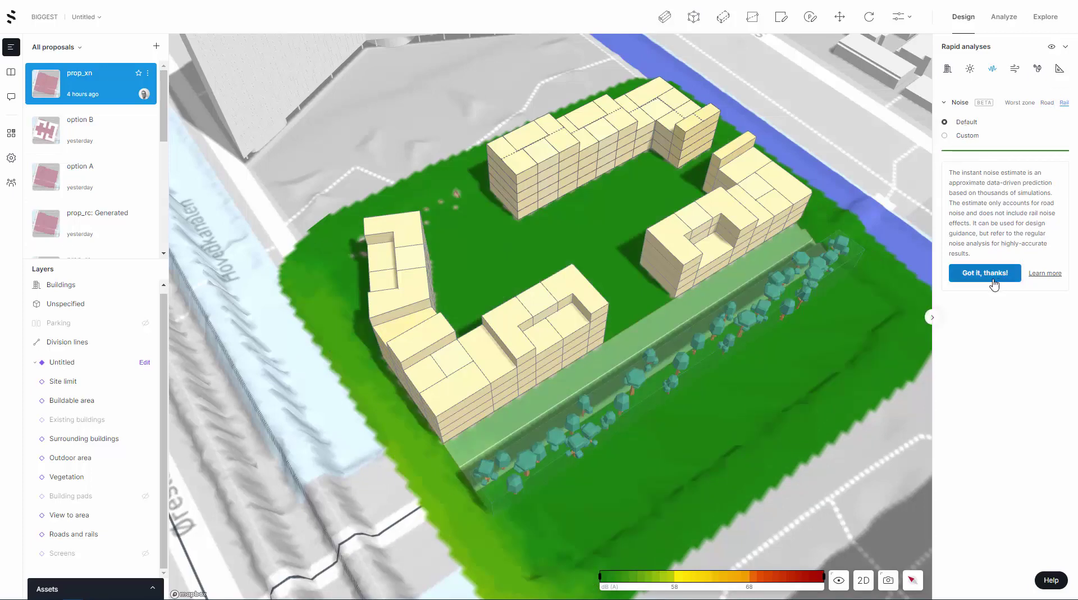
left_click(945, 136)
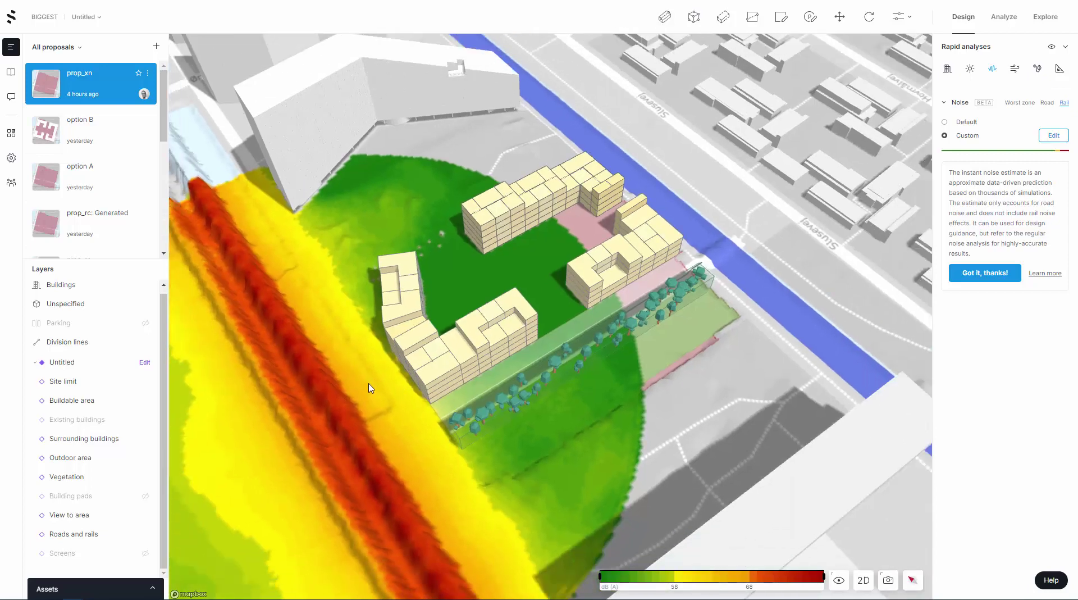
right_click_drag(380, 385, 272, 381)
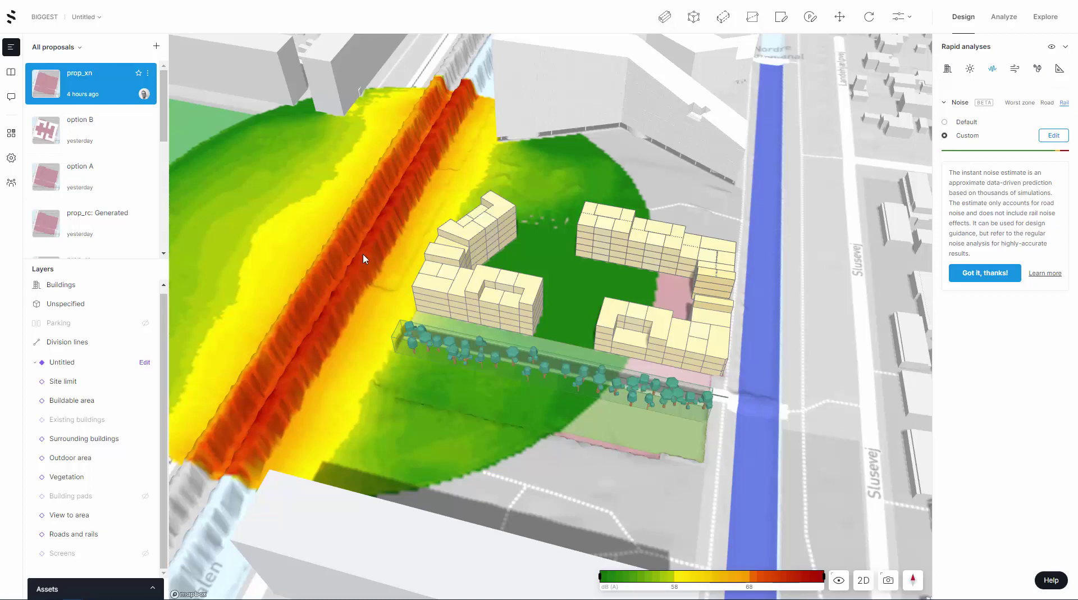
right_click_drag(391, 299, 329, 338)
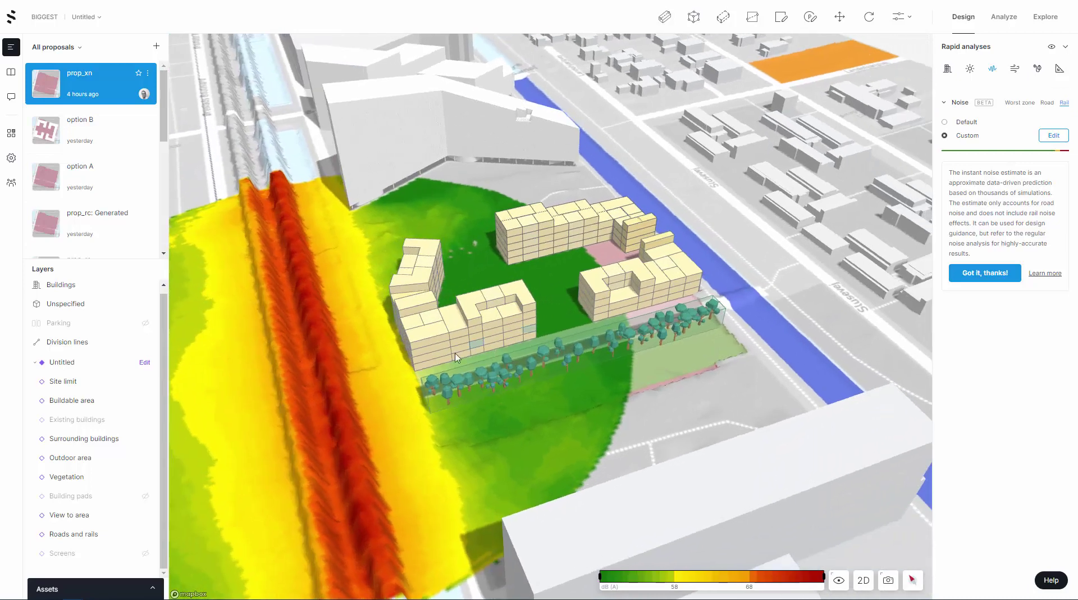
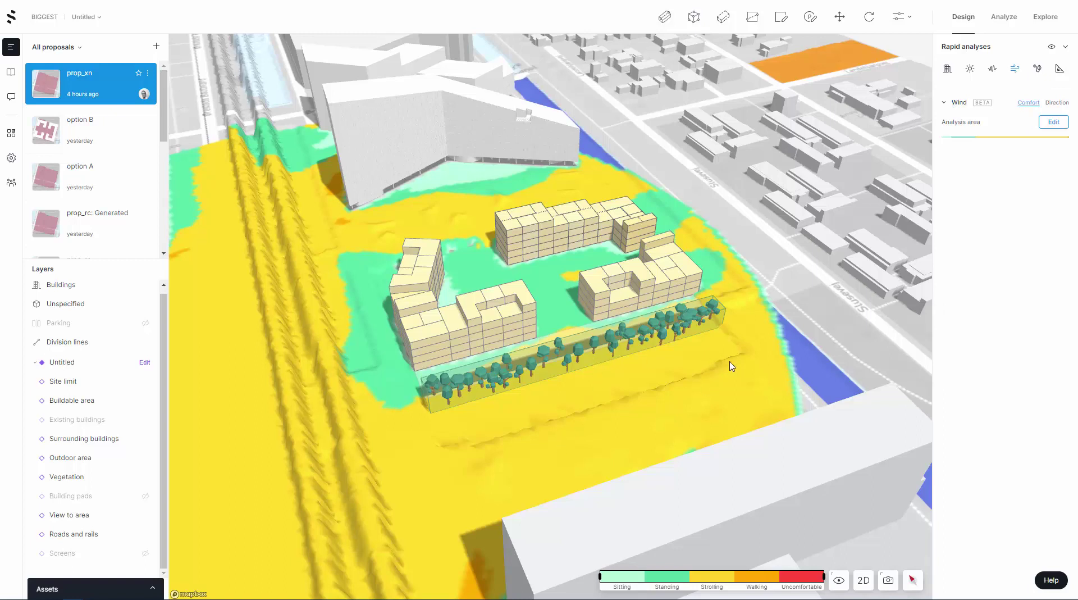
- Enlarge the analysis area of the wind comfort analysis and inspect comfort around the buildings
left_click(1054, 123)
right_click_drag(568, 296, 617, 402)
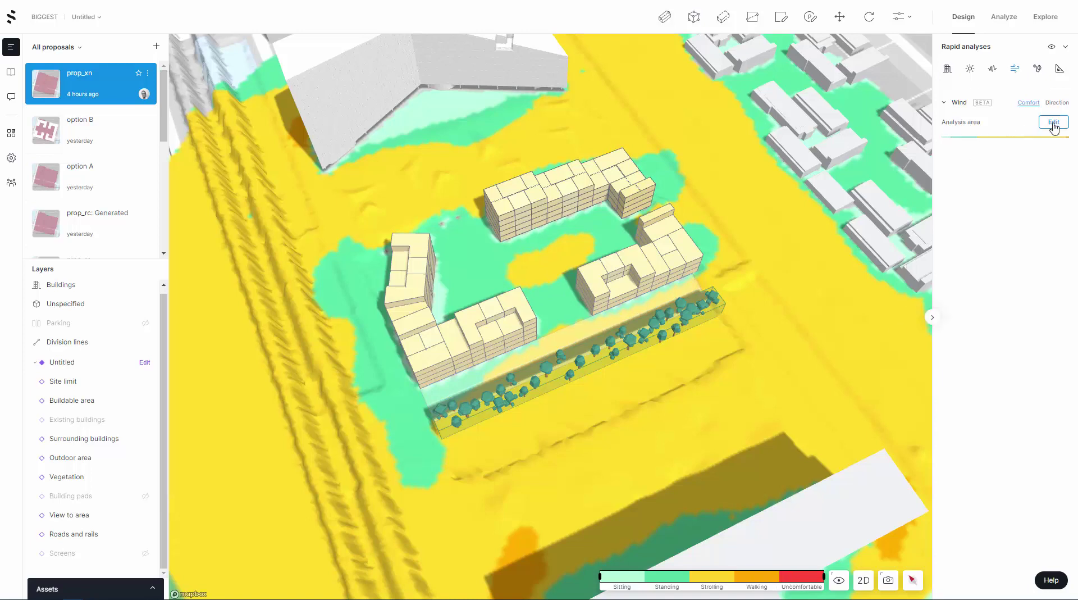
- Switch the wind analysis to direction mode with wind from the North-West at 10 m/s
left_click(1057, 103)
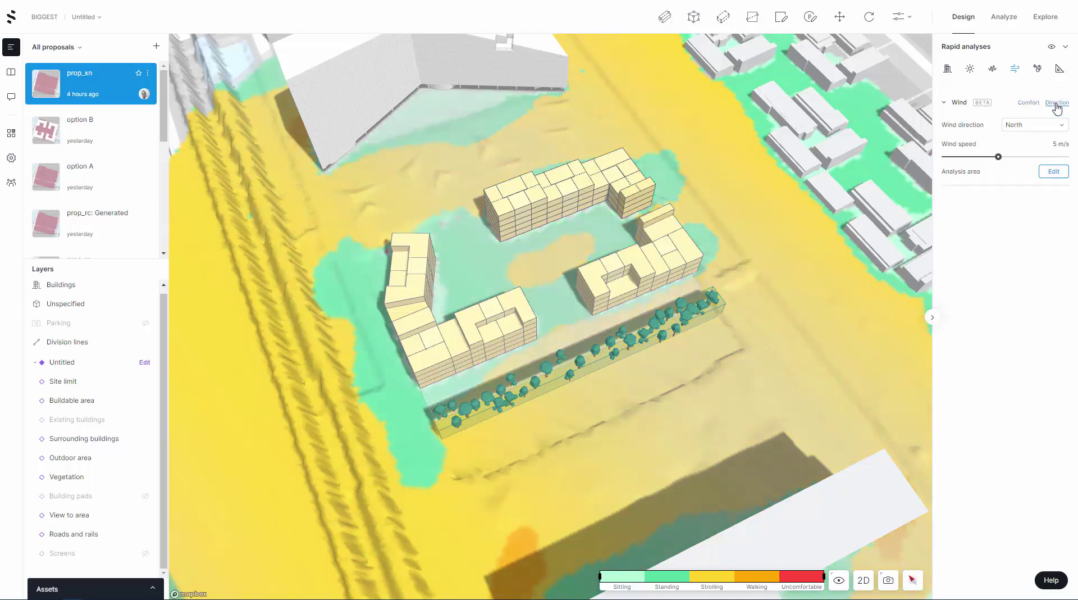
left_click(1030, 124)
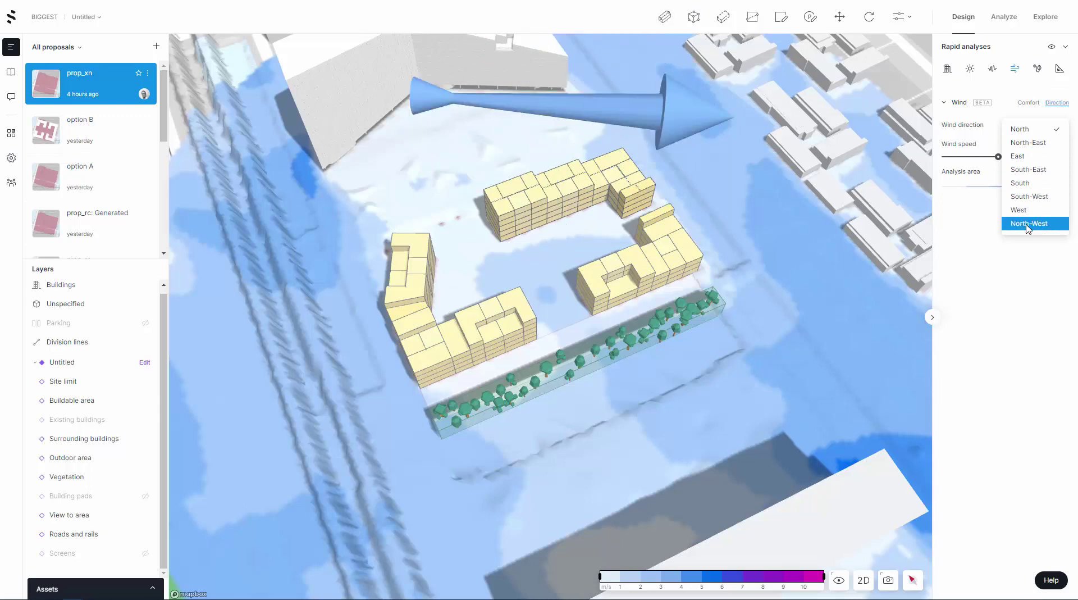
left_click(1028, 225)
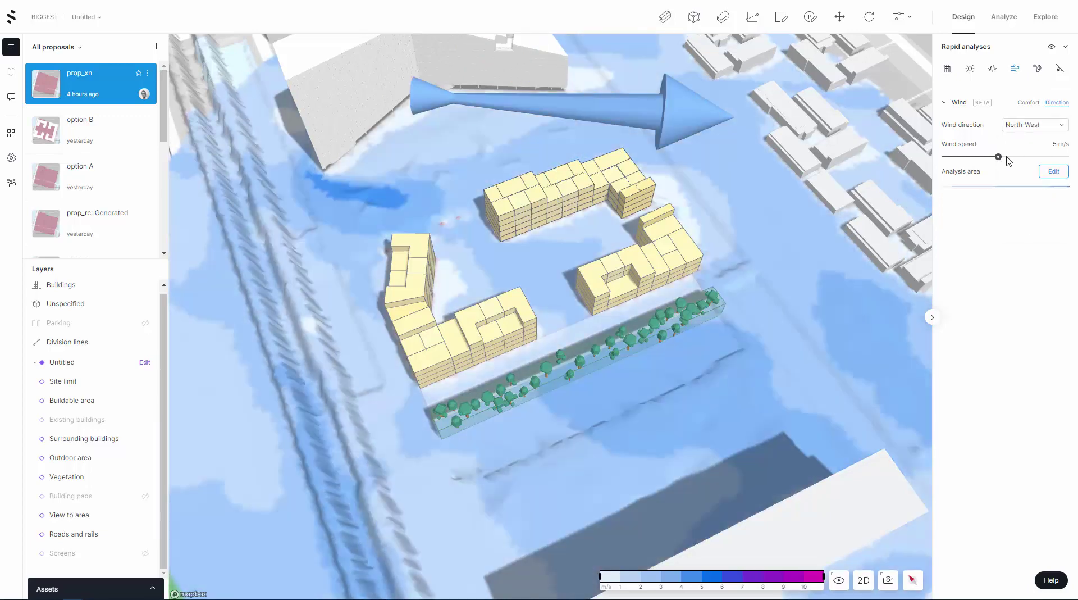
left_click_drag(998, 157, 1074, 161)
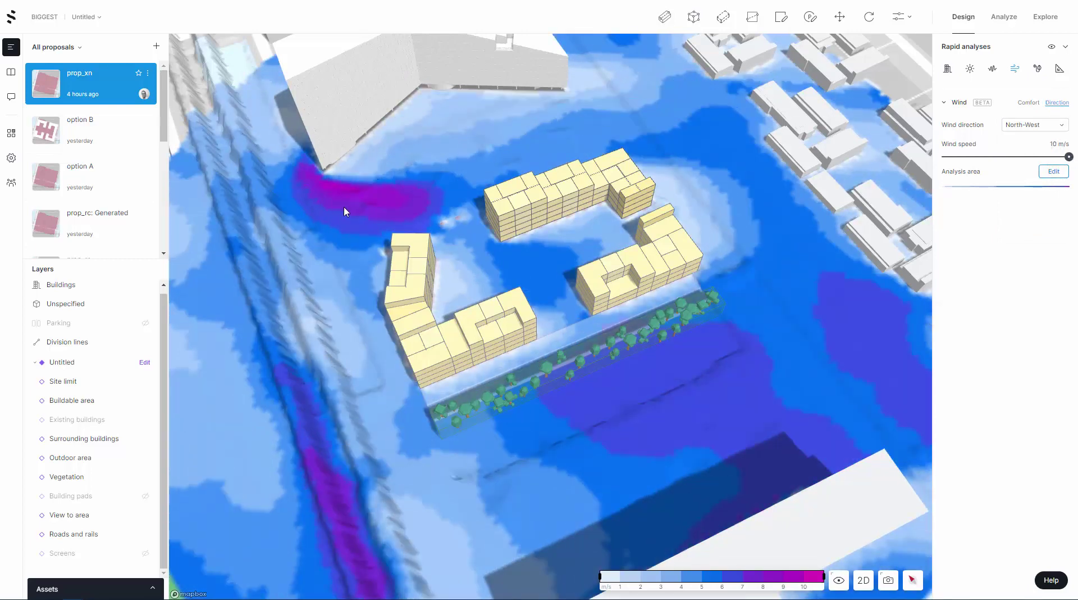
- Examine the directional wind speeds between the neighbouring high-rise, the proposed buildings and the railway from several angles
right_click_drag(352, 206, 368, 440)
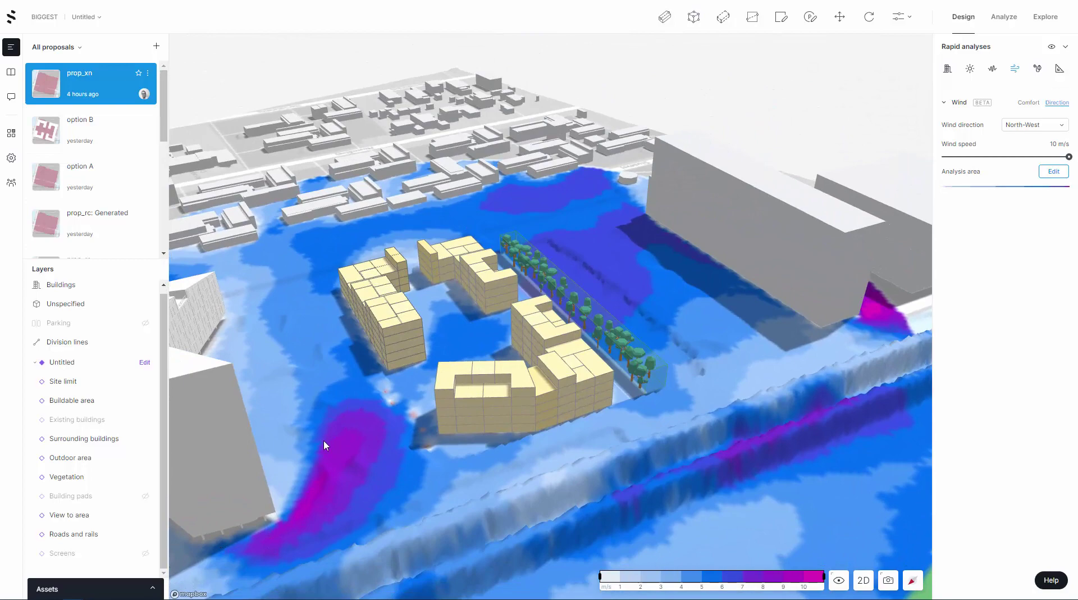
right_click_drag(539, 410, 503, 365)
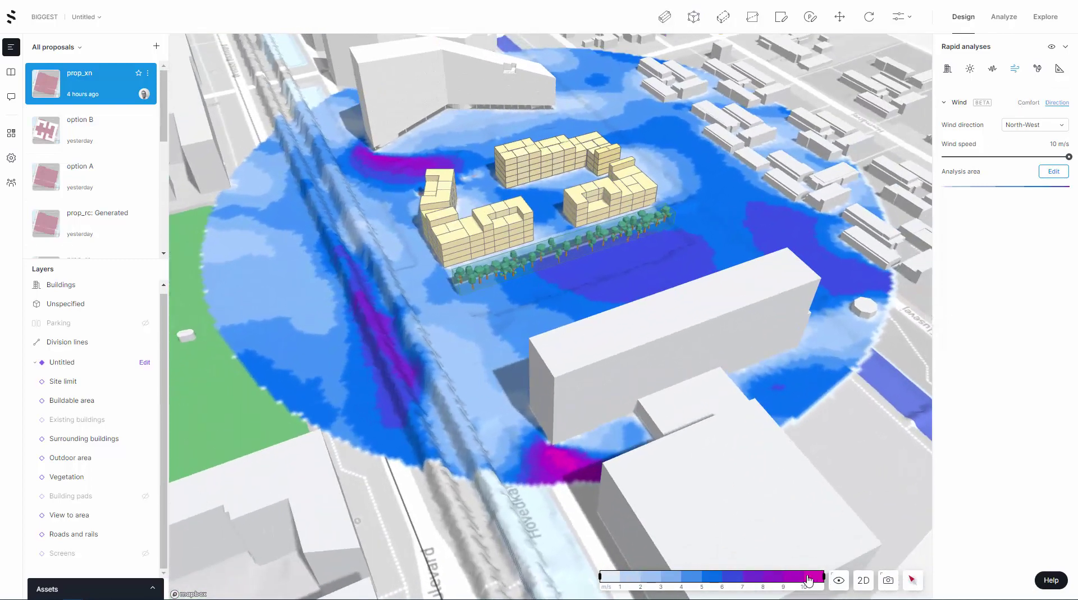
scroll(528, 160, "up", 5)
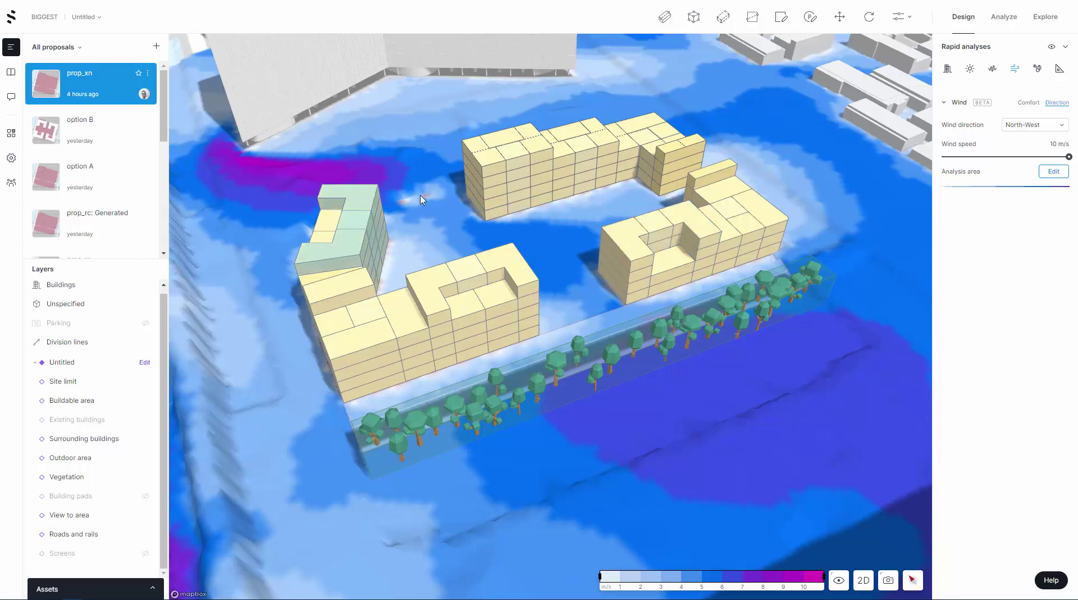
- Compare against the wind comfort results, and set the wind direction of the directional analysis to North-East
left_click(1029, 102)
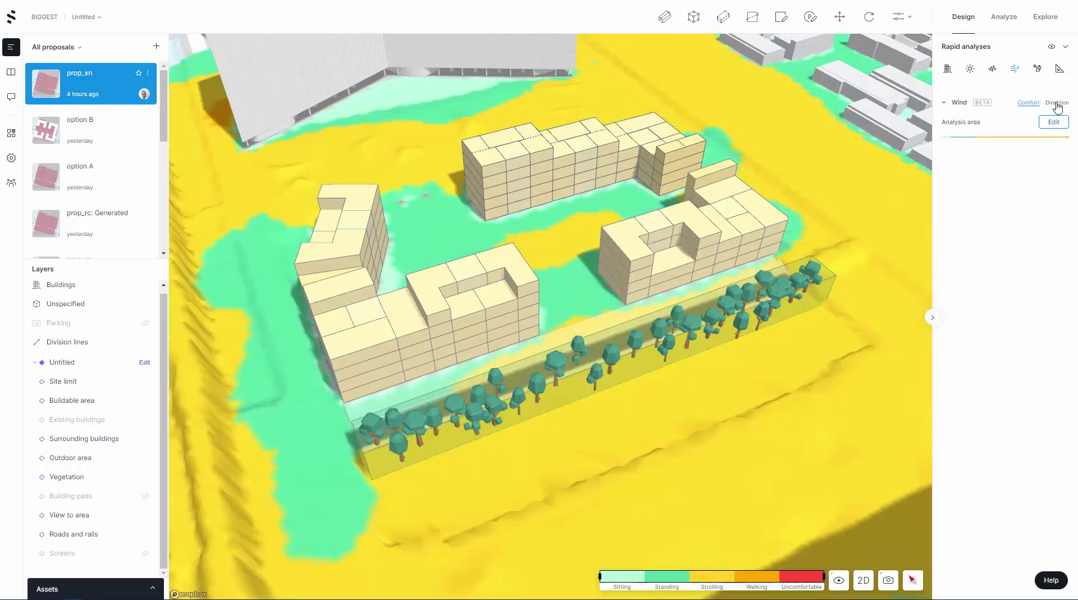
left_click(1057, 103)
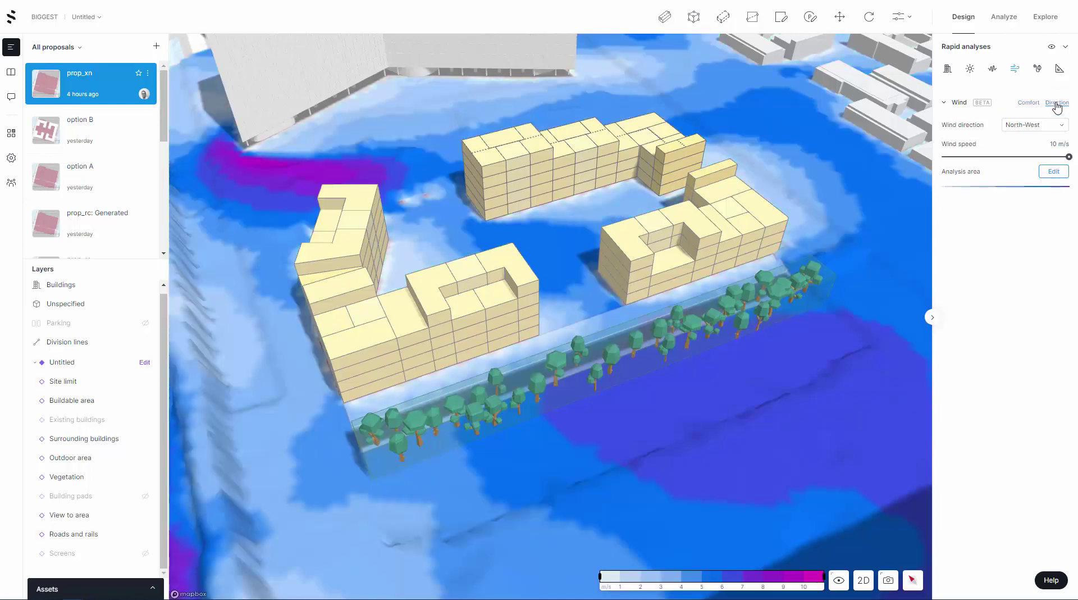
left_click(1044, 128)
left_click(1030, 60)
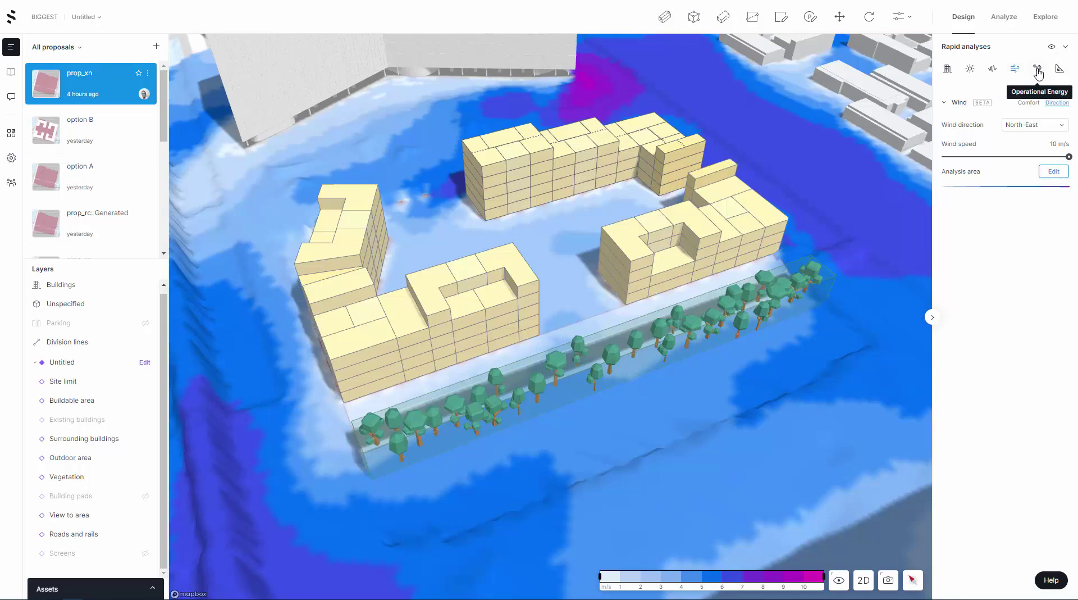
- Run the operational energy analysis on the proposed buildings with the Default parameter preset
left_click(1037, 69)
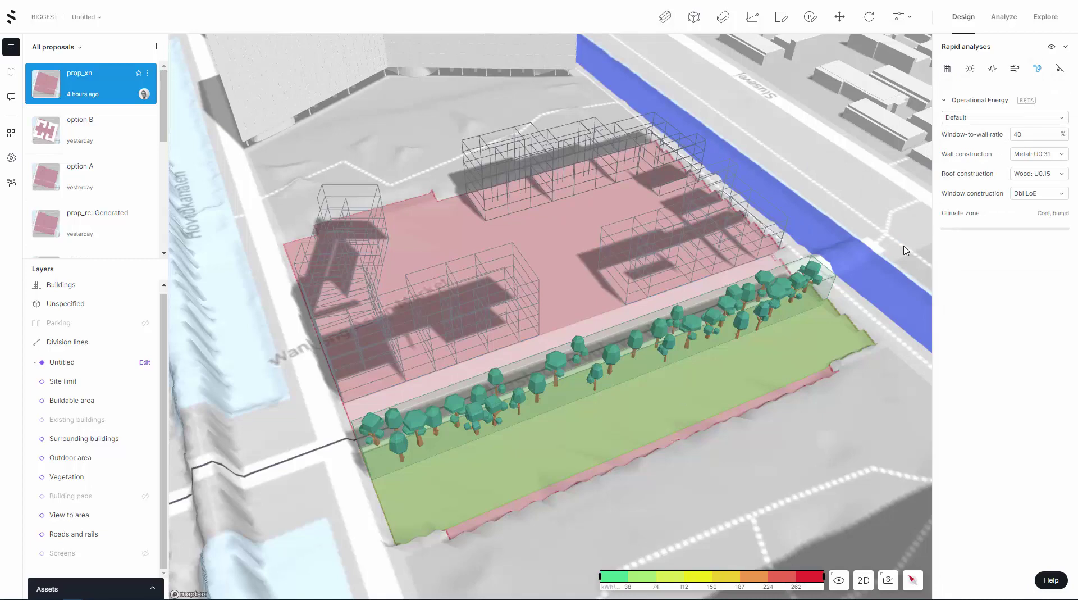
scroll(528, 417, "up", 5)
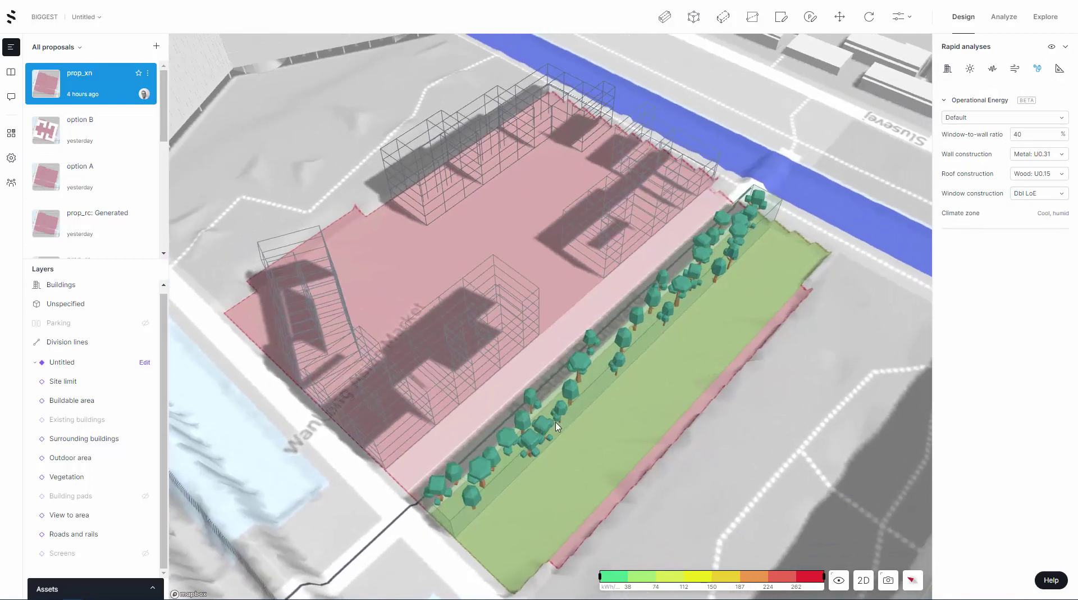
scroll(568, 449, "up", 5)
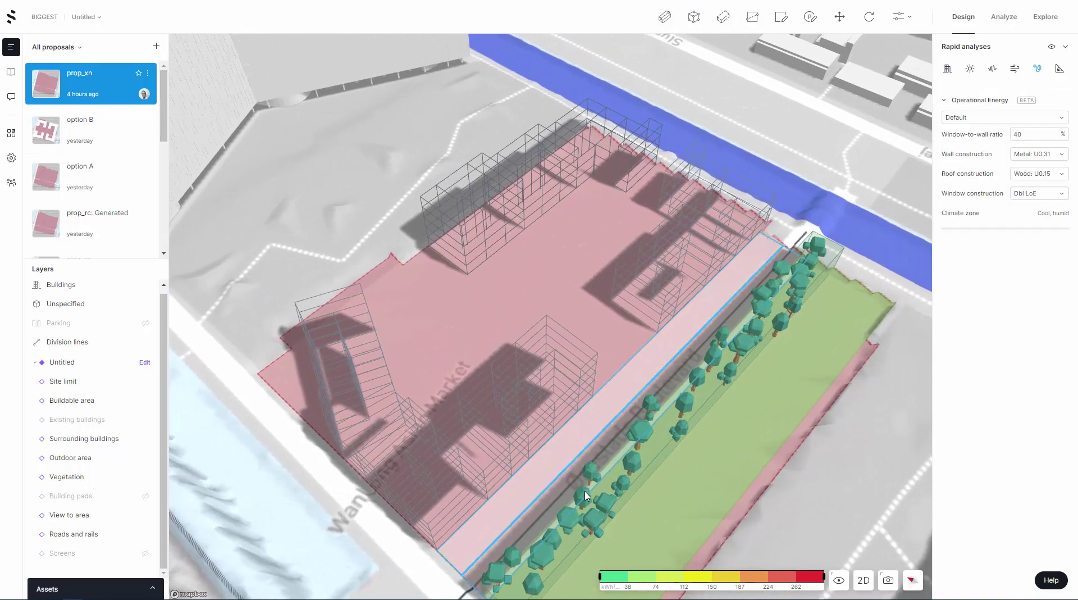
left_click(970, 119)
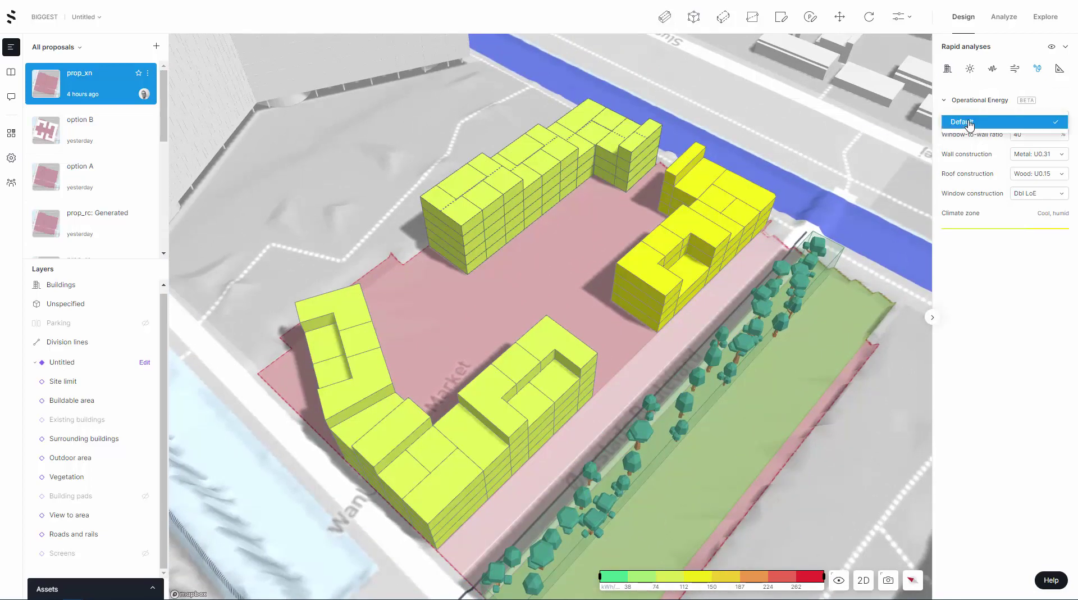
left_click(970, 122)
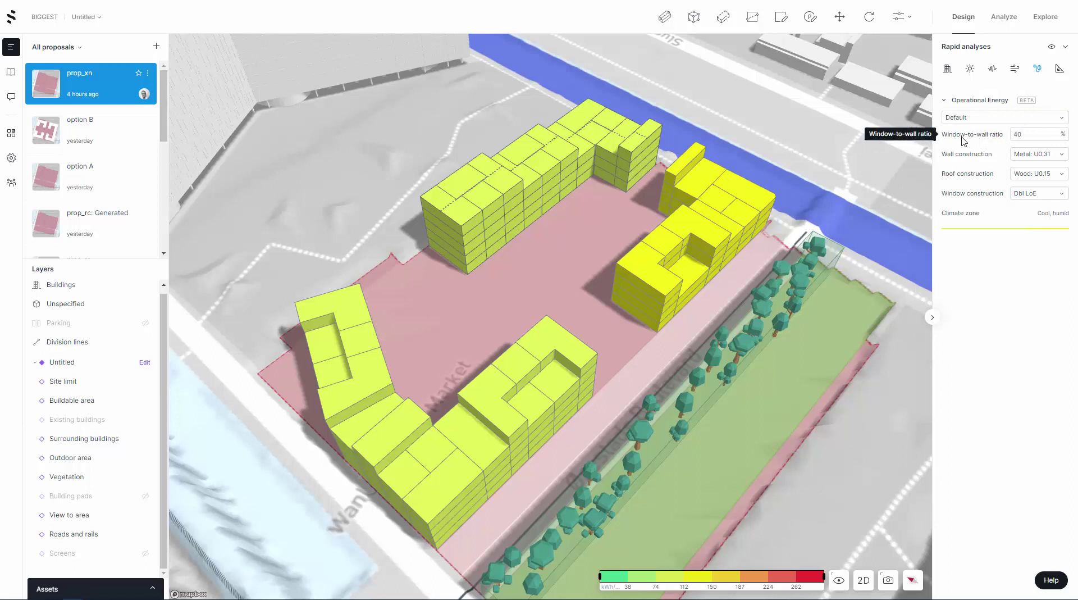
- Read the window-to-wall ratio explanation and set the ratio to 80% for the energy analysis
mouse_move(964, 141)
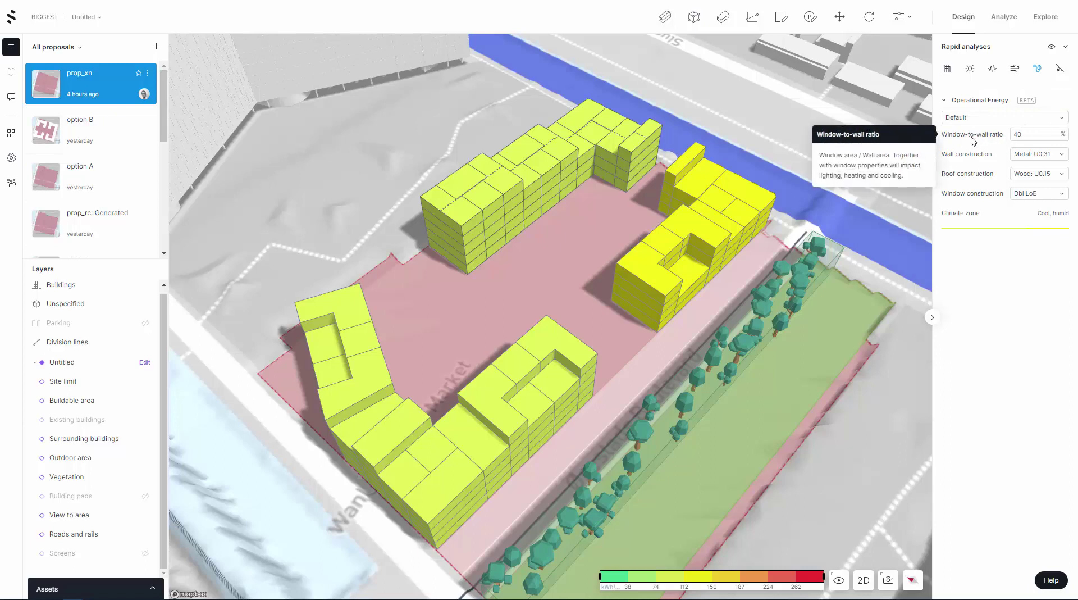
left_click(1032, 137)
type("8")
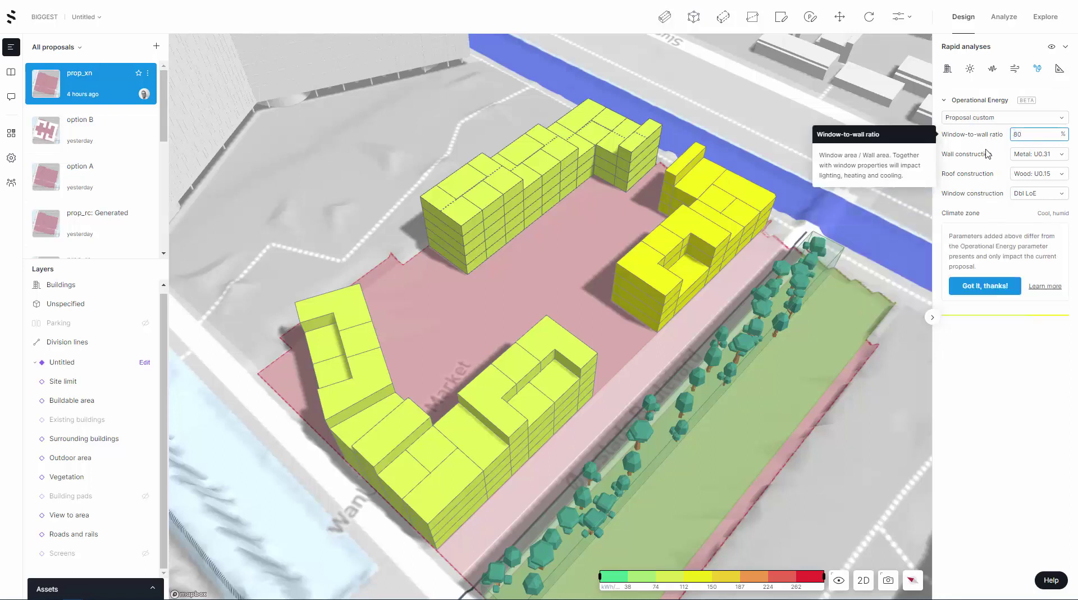
- Set the wall construction to 35.5-cm ICF: U0.06, the roof to Wood: U0.09 and the windows to Trp LoE, and inspect the buildings' energy results
mouse_move(966, 160)
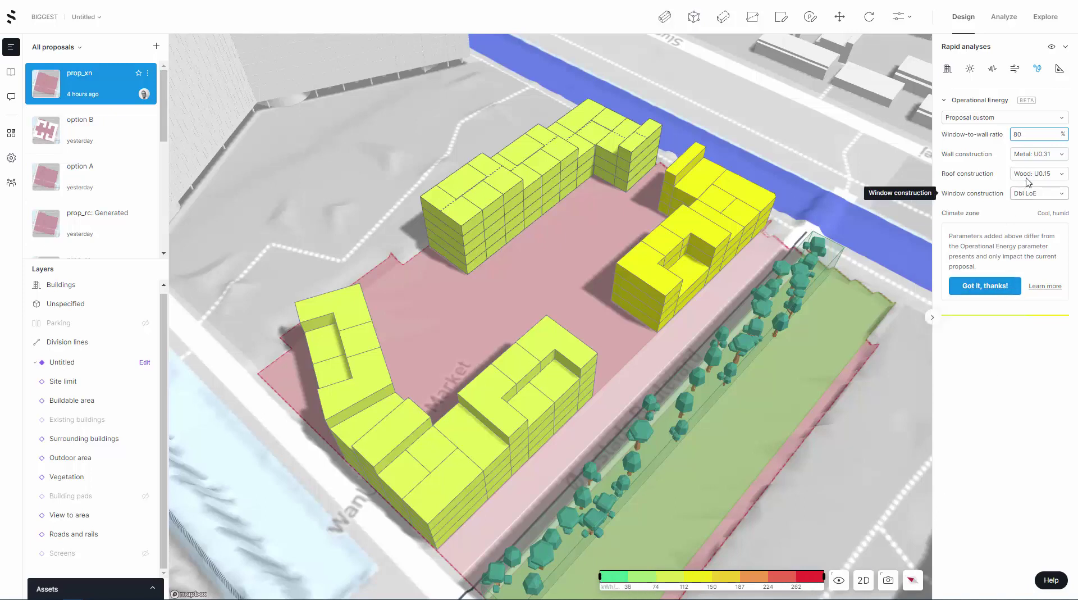
left_click(1030, 159)
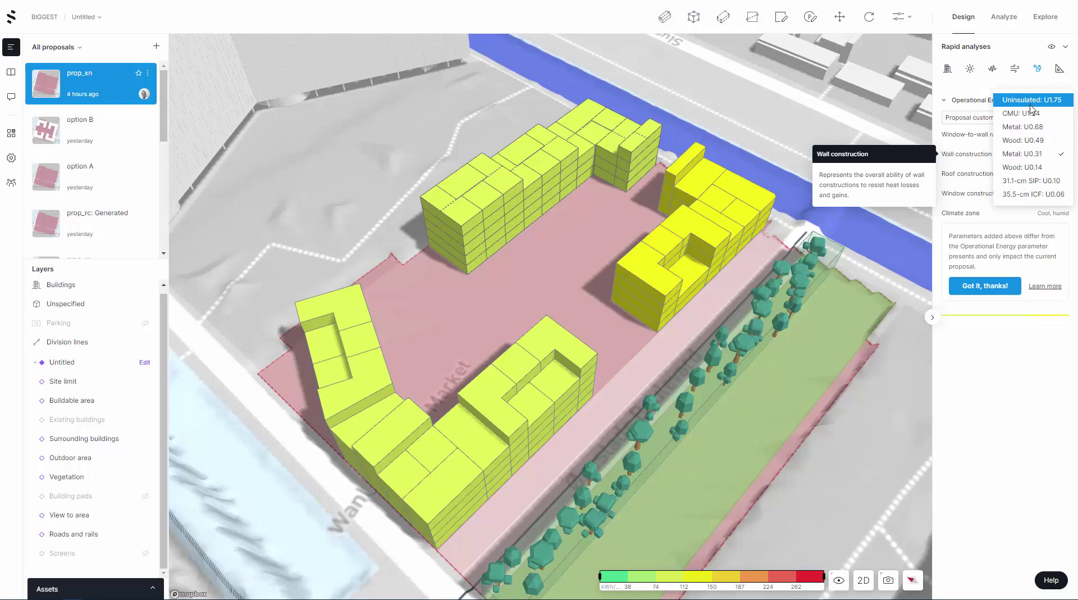
left_click(1033, 194)
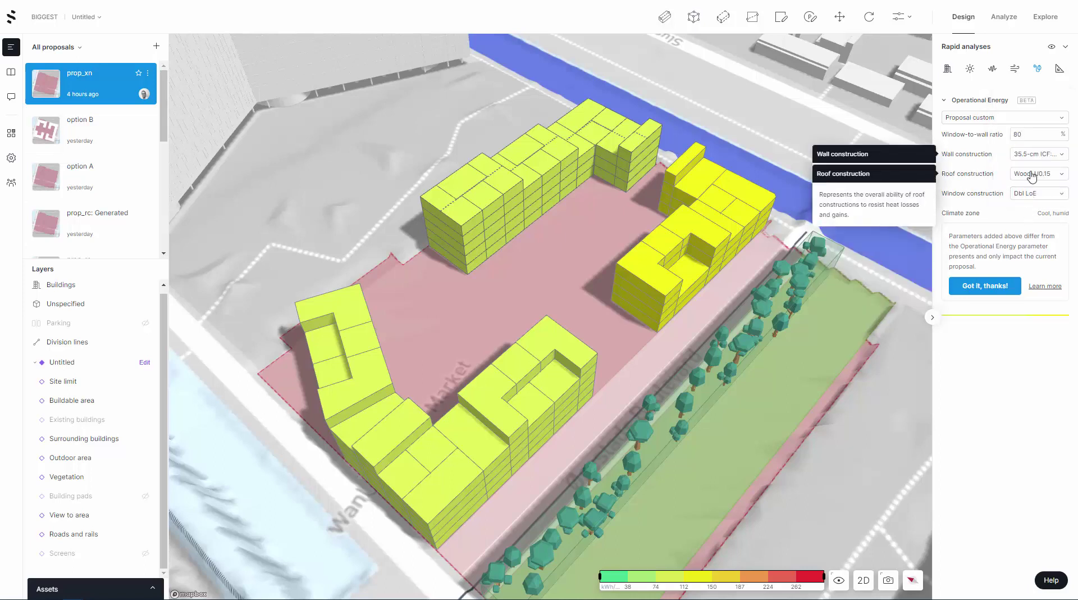
left_click(1032, 176)
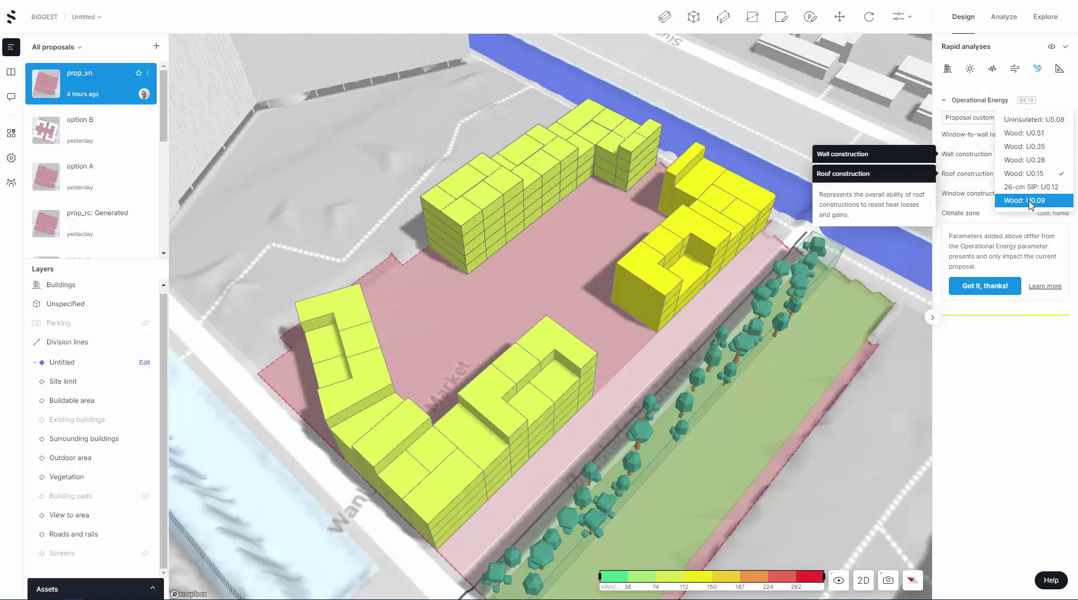
left_click(1031, 200)
left_click(1032, 195)
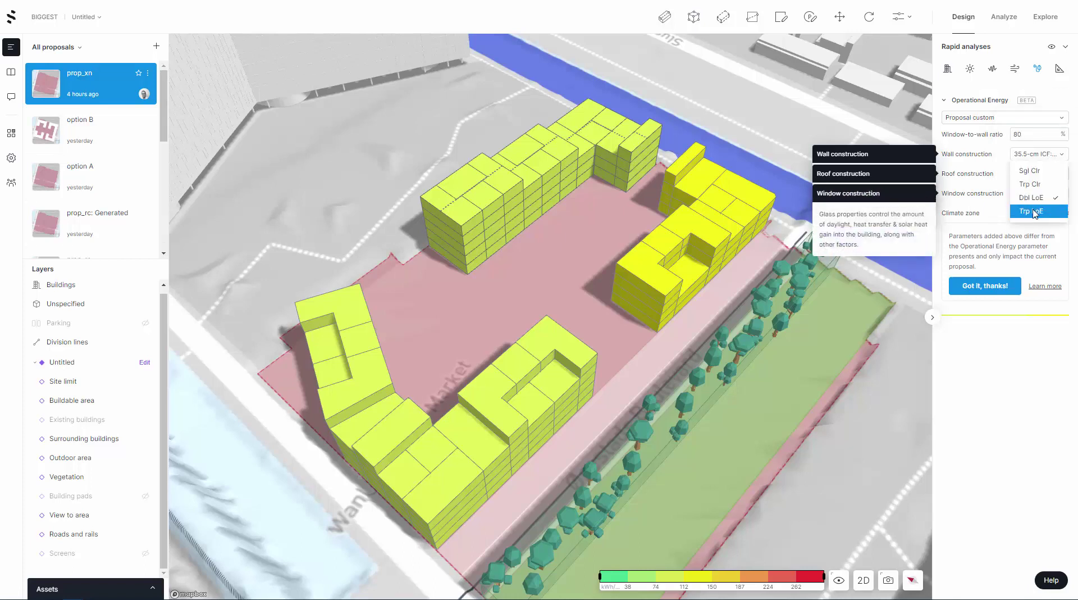
left_click(1036, 211)
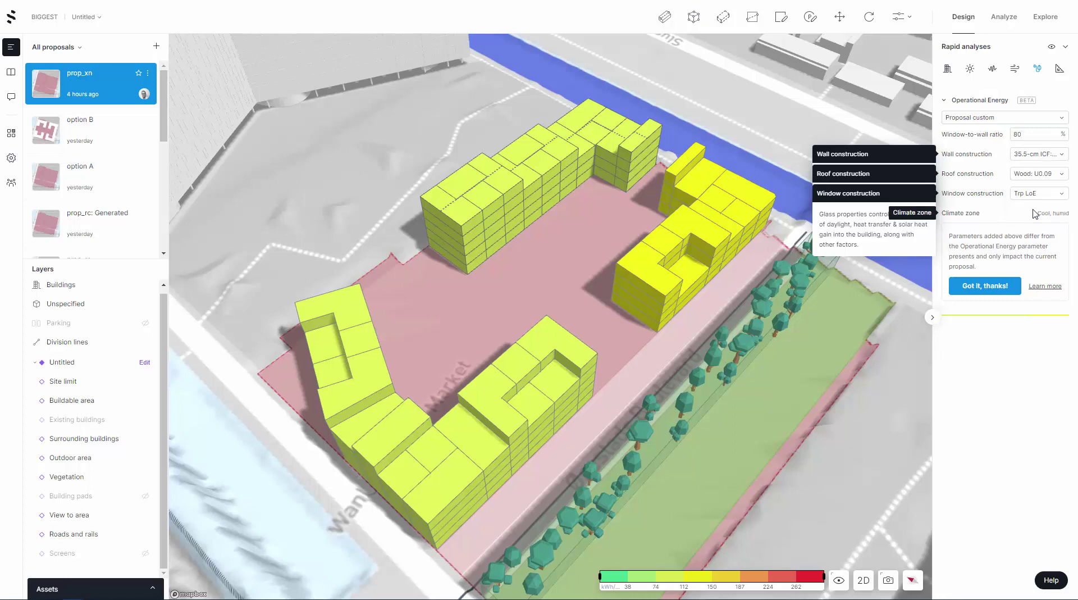
mouse_move(987, 221)
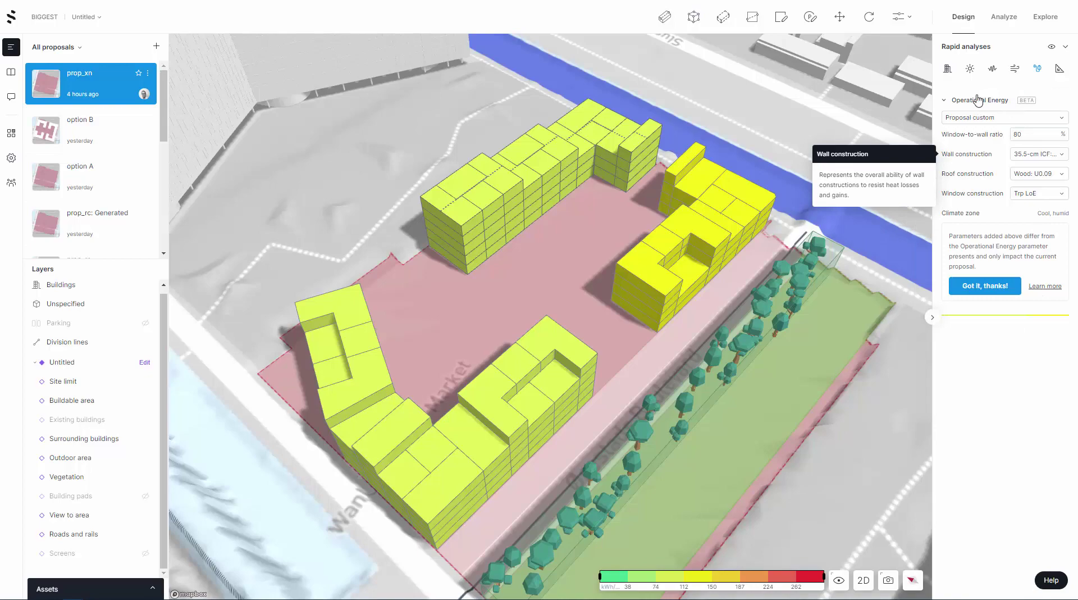
right_click_drag(803, 336, 1051, 84)
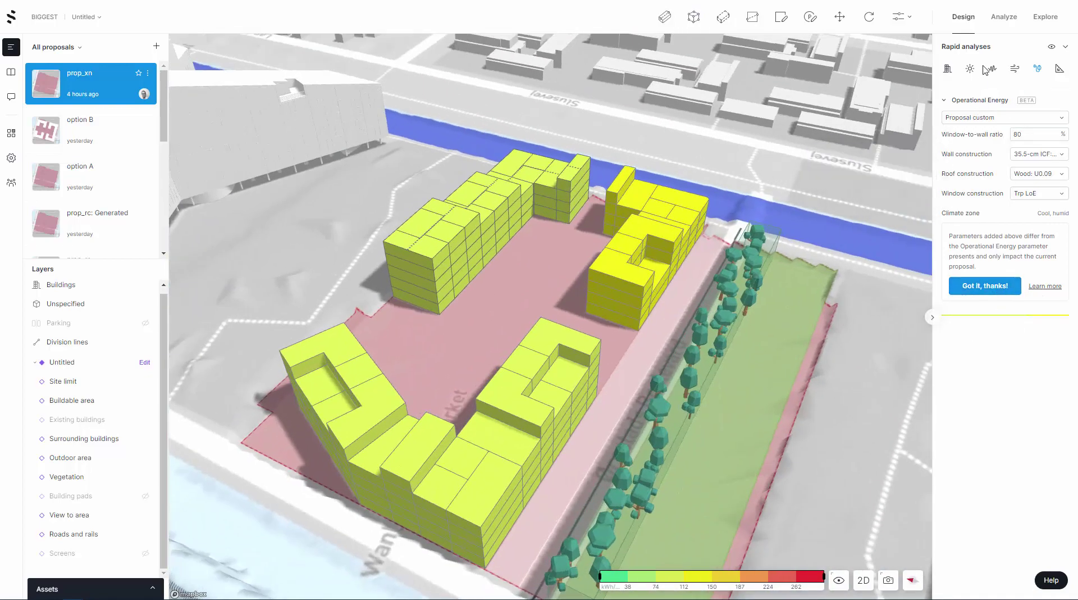
- Open the constraints review and read the help article on adding geometrical rules as constraints, down to height boundaries and line buffers
left_click(1058, 69)
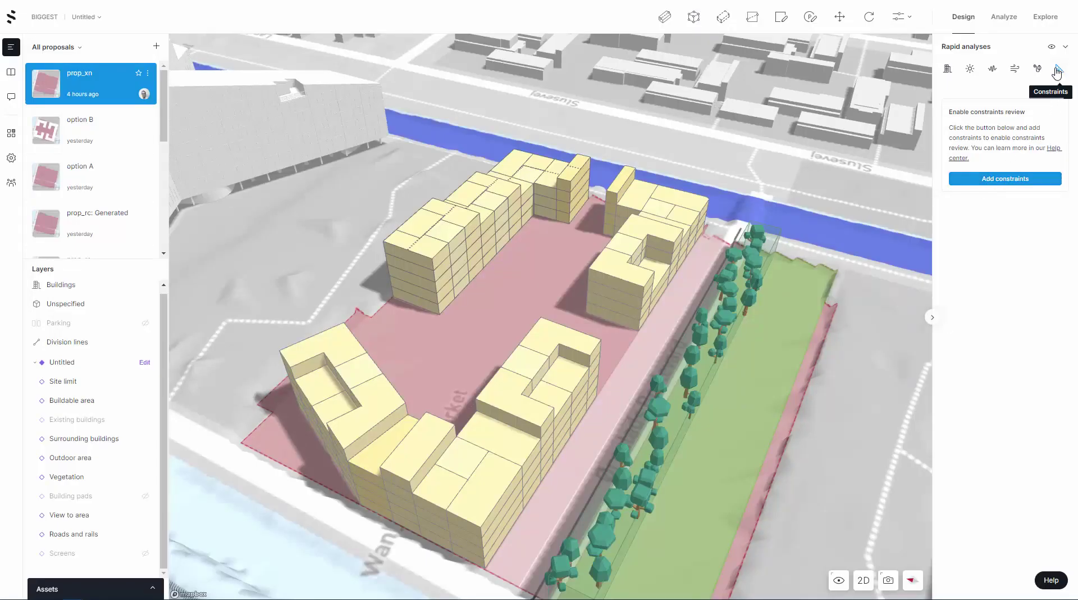
mouse_move(1058, 71)
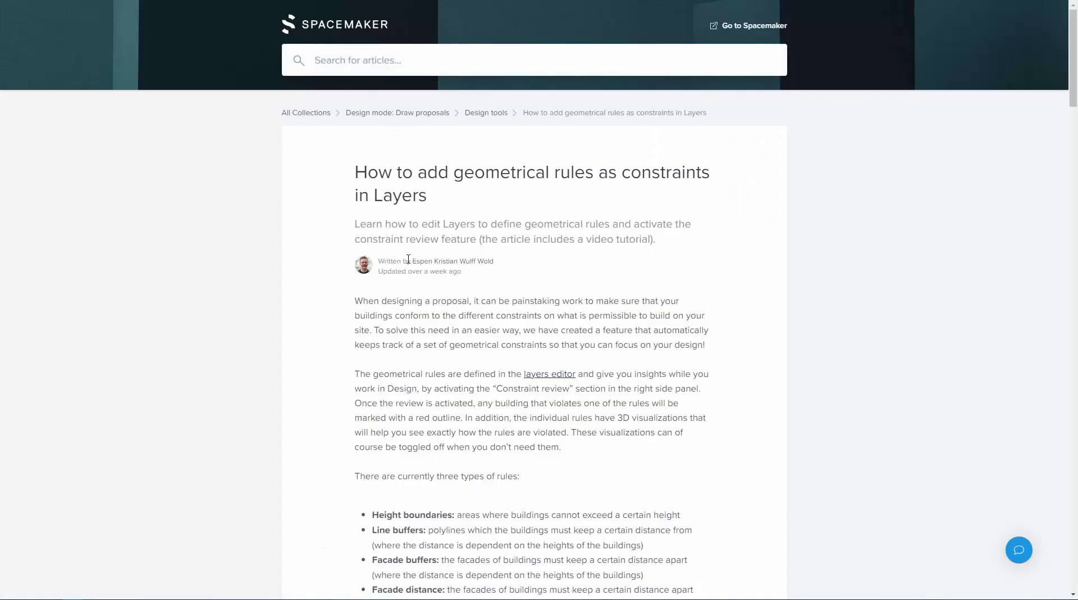
scroll(408, 259, "down", 15)
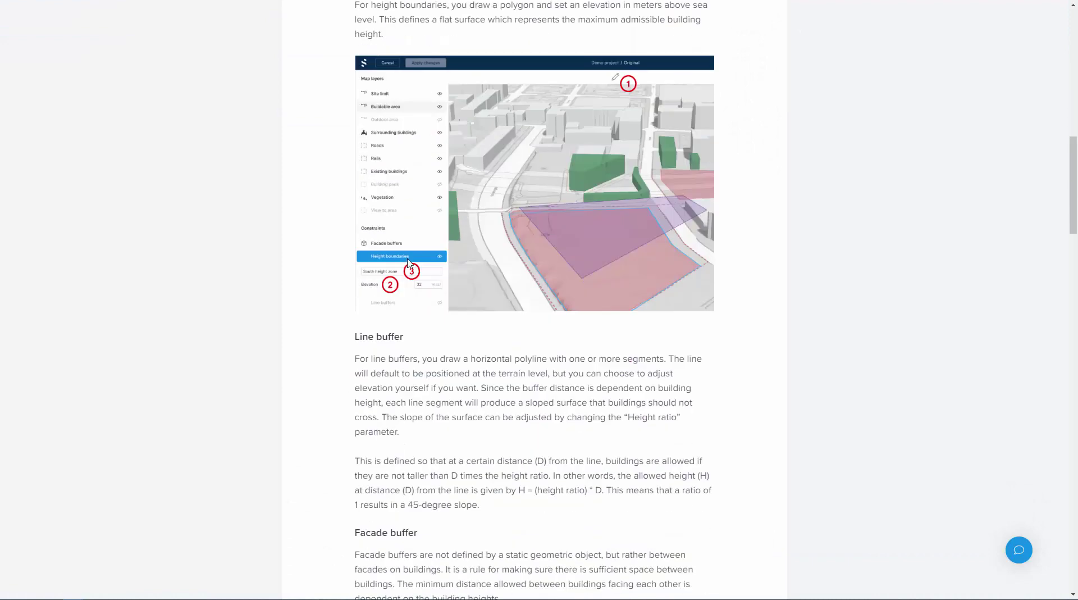
- Read the rest of the constraints help article, covering facade buffers, facade distance, the Constraint review section and its rule visualizations
scroll(609, 259, "down", 1)
scroll(610, 258, "down", 6)
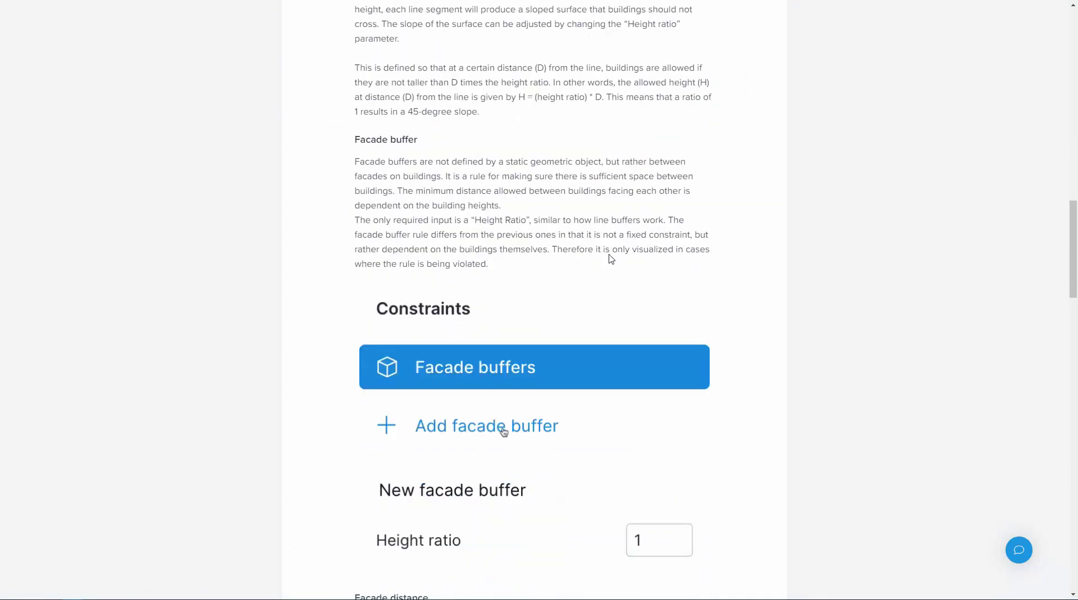
scroll(465, 410, "down", 5)
scroll(465, 407, "down", 7)
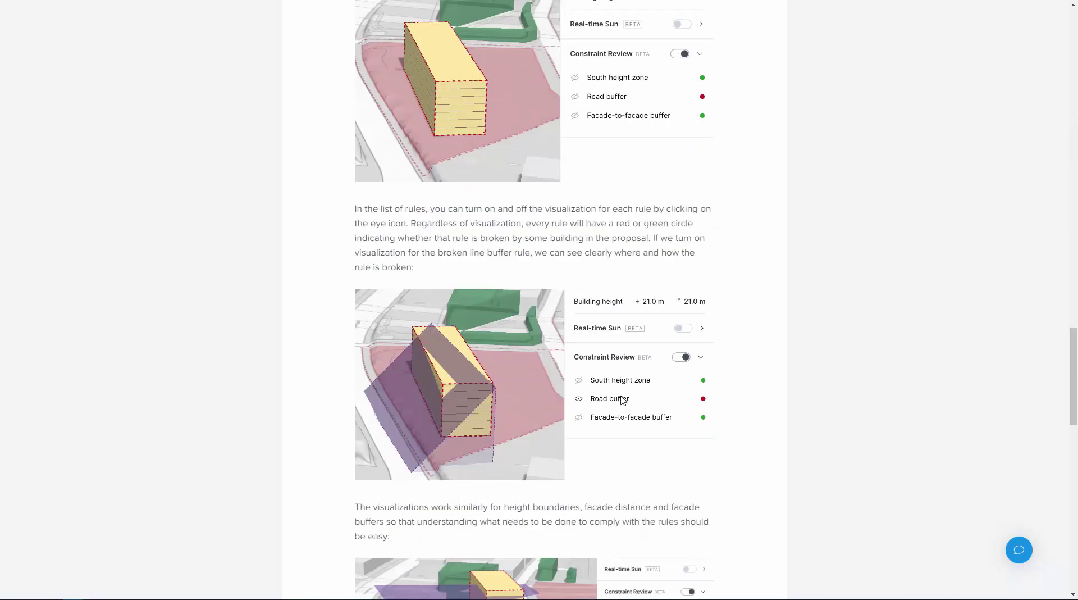
scroll(458, 385, "down", 1)
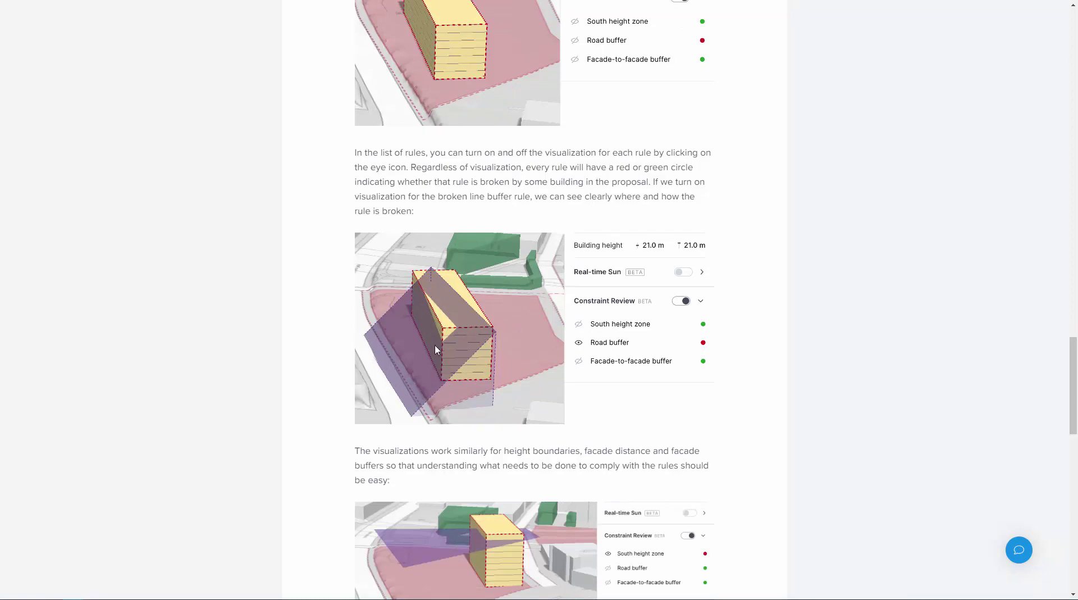
scroll(433, 329, "down", 8)
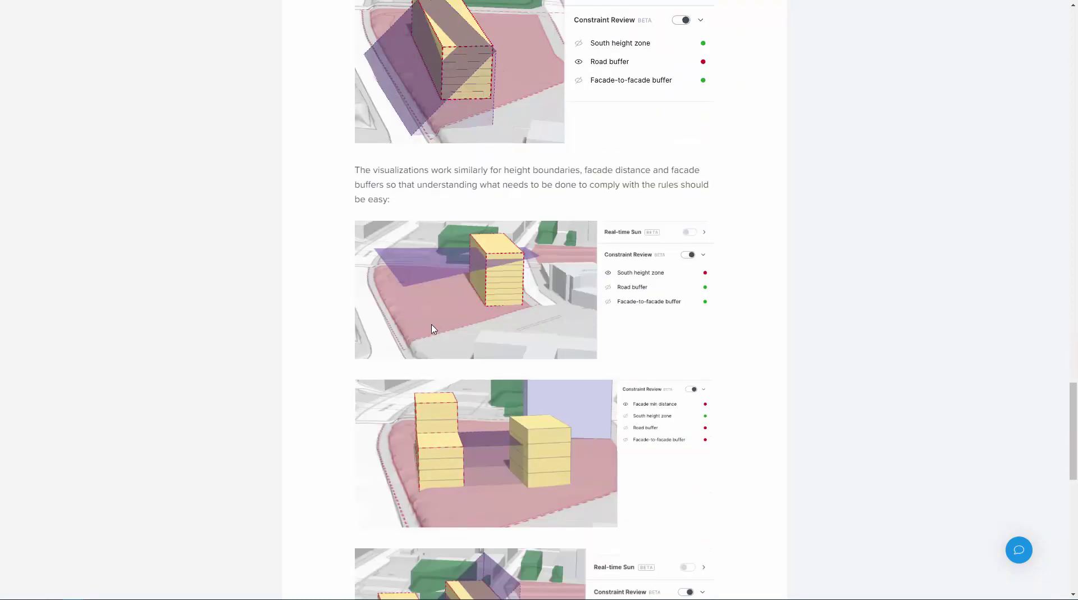
scroll(434, 328, "down", 9)
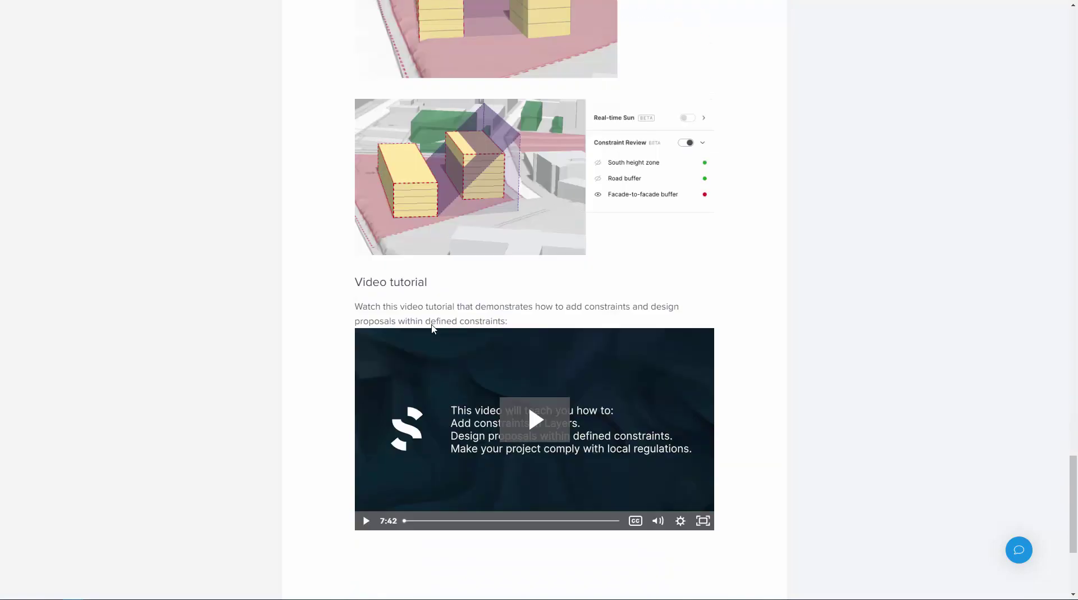
scroll(433, 328, "up", 8)
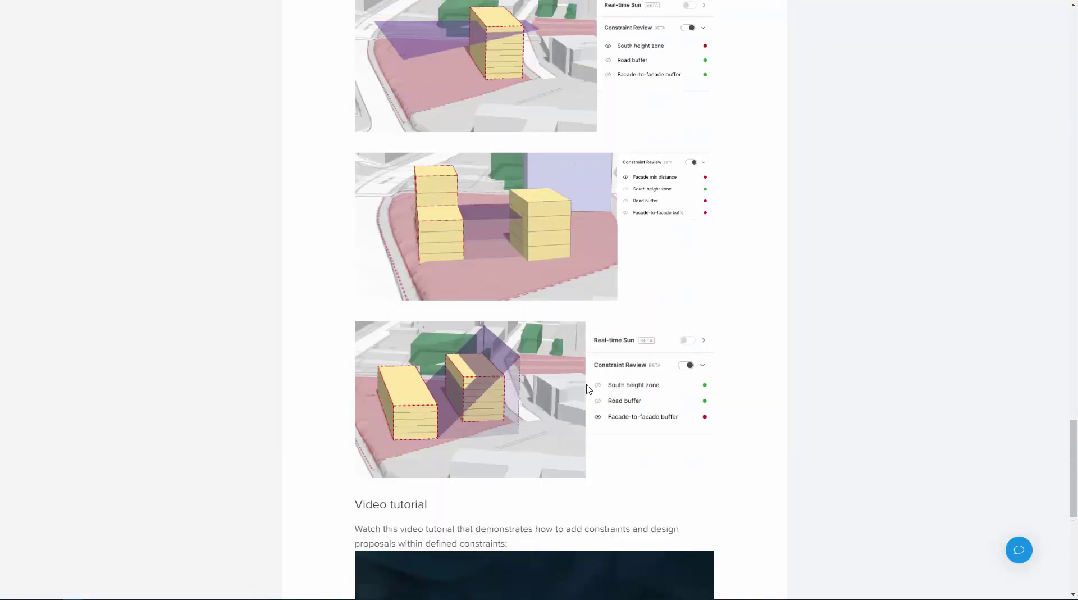
scroll(513, 391, "up", 20)
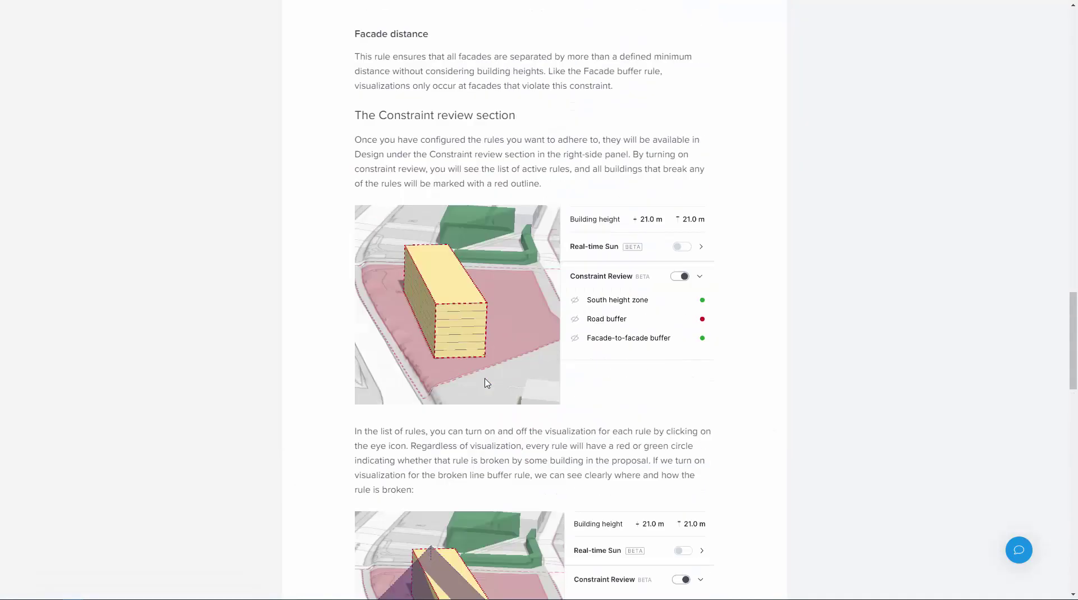
scroll(487, 383, "up", 20)
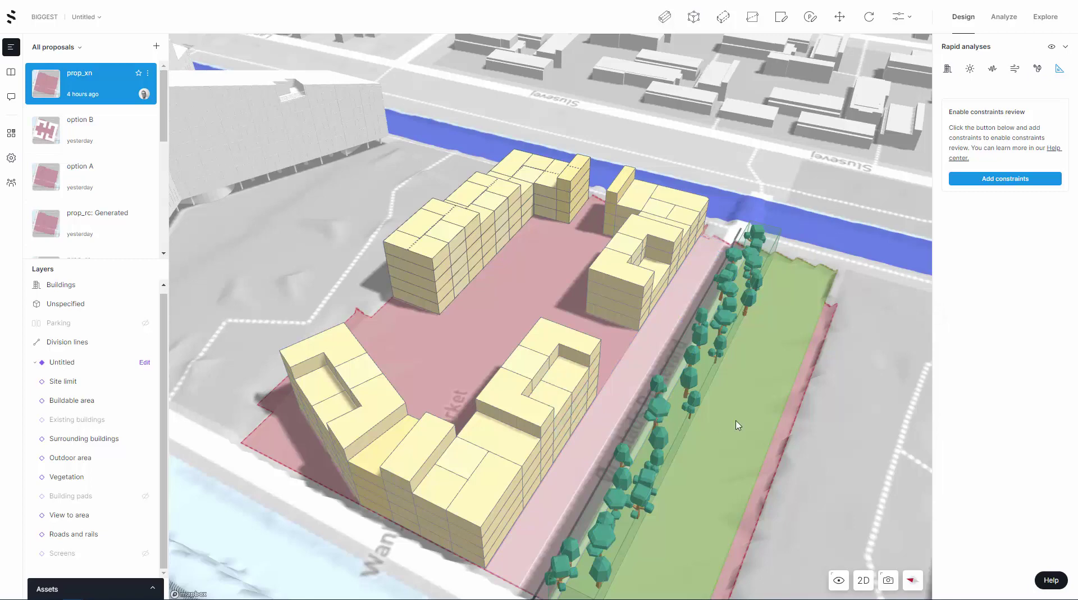
- Inspect the proposed buildings in the 3D model and show the proposal's area metrics
scroll(640, 430, "up", 3)
scroll(698, 424, "up", 3)
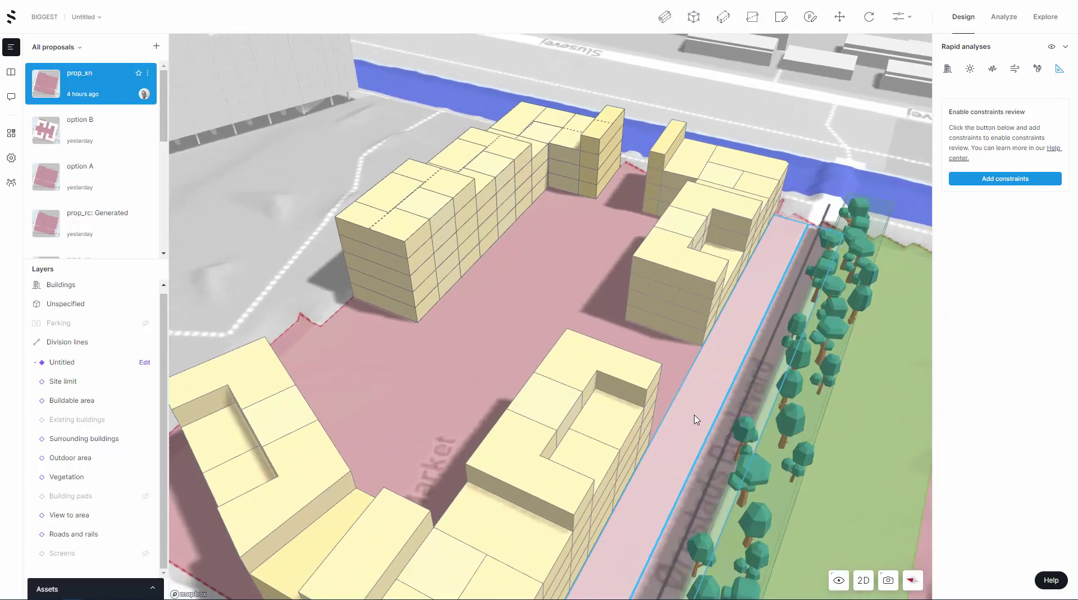
scroll(691, 424, "down", 3)
scroll(691, 423, "down", 2)
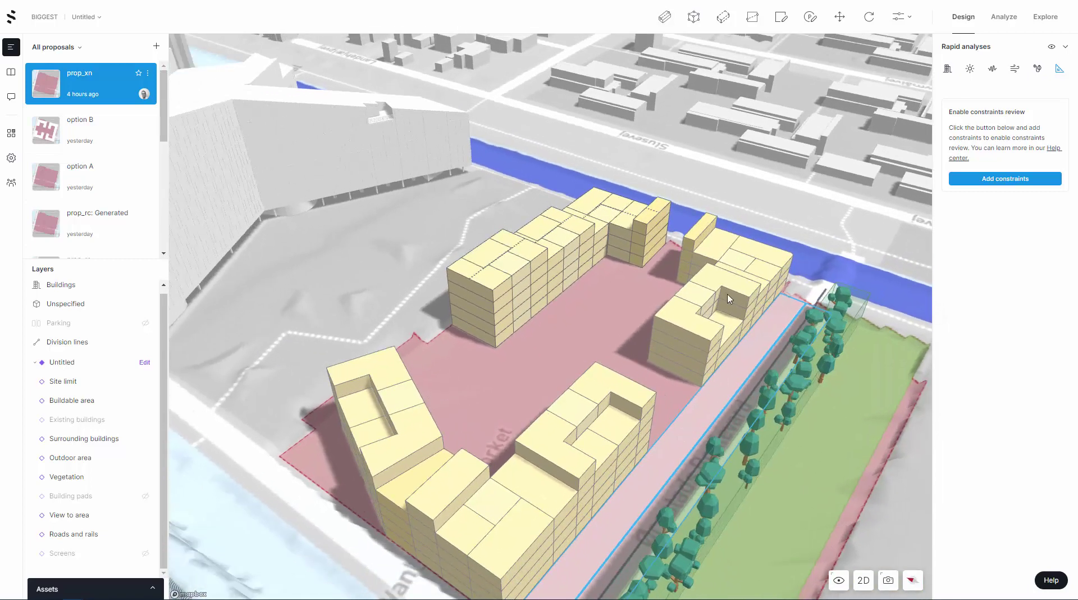
left_click(948, 68)
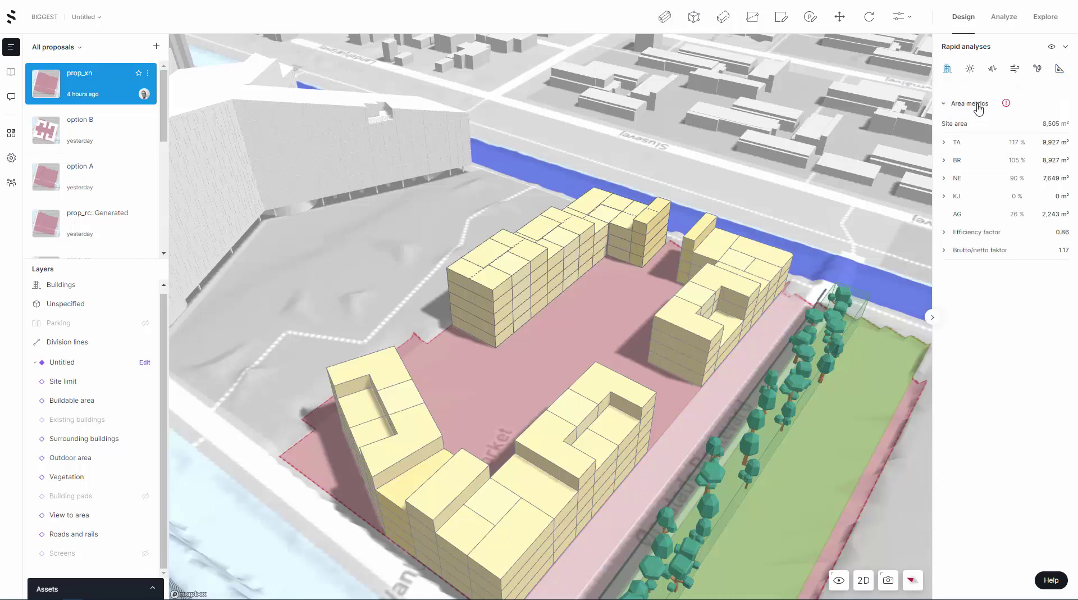
- Open the library of imported models and select the large imported building behind the site to inspect it with its area metrics
left_click(11, 72)
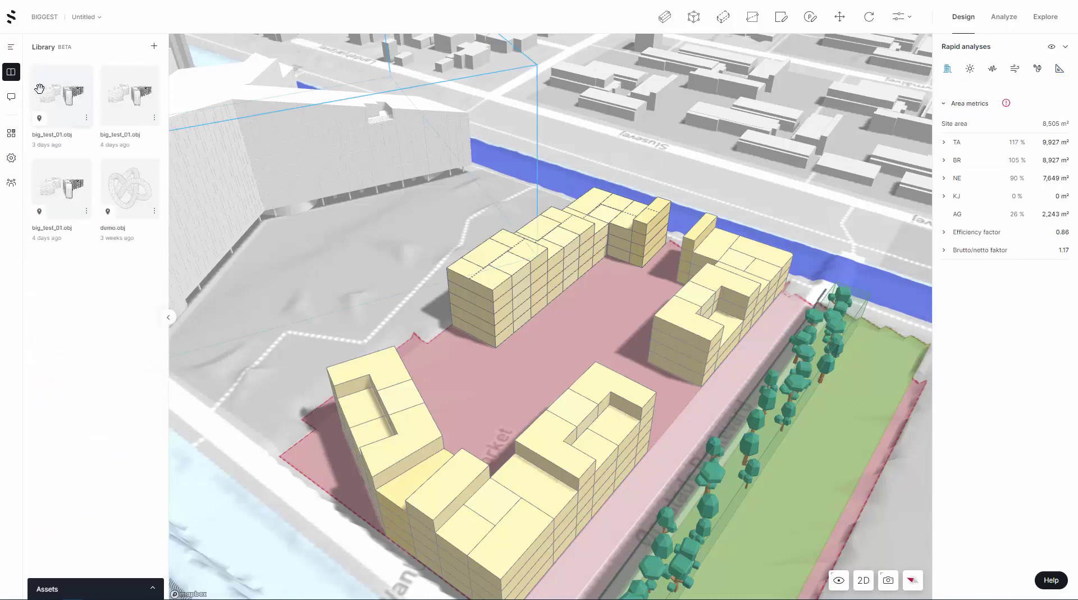
scroll(365, 224, "down", 3)
left_click(306, 179)
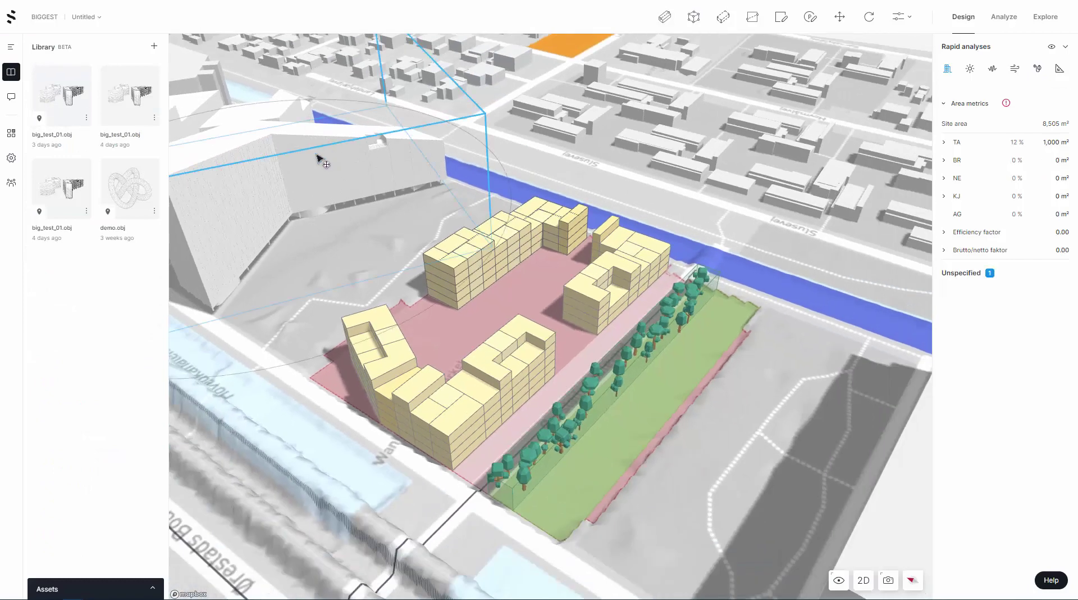
right_click_drag(440, 193, 537, 178)
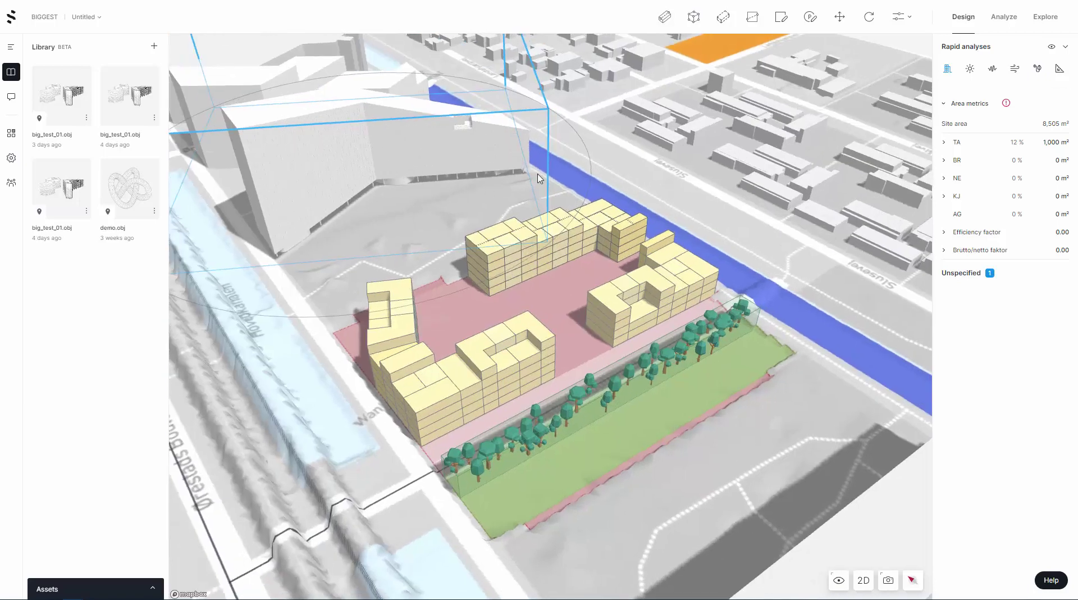
- Run the rapid sun analysis for December 21 from 07:00 to 20:00 and inspect the sun hours around the buildings
left_click(970, 68)
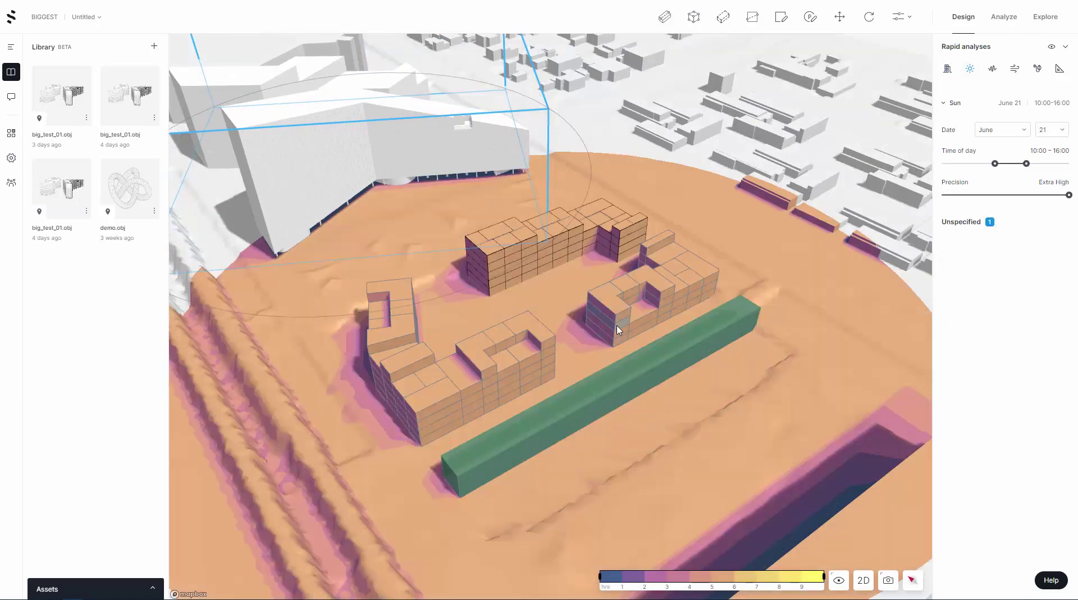
left_click_drag(993, 164, 1048, 164)
left_click(1009, 132)
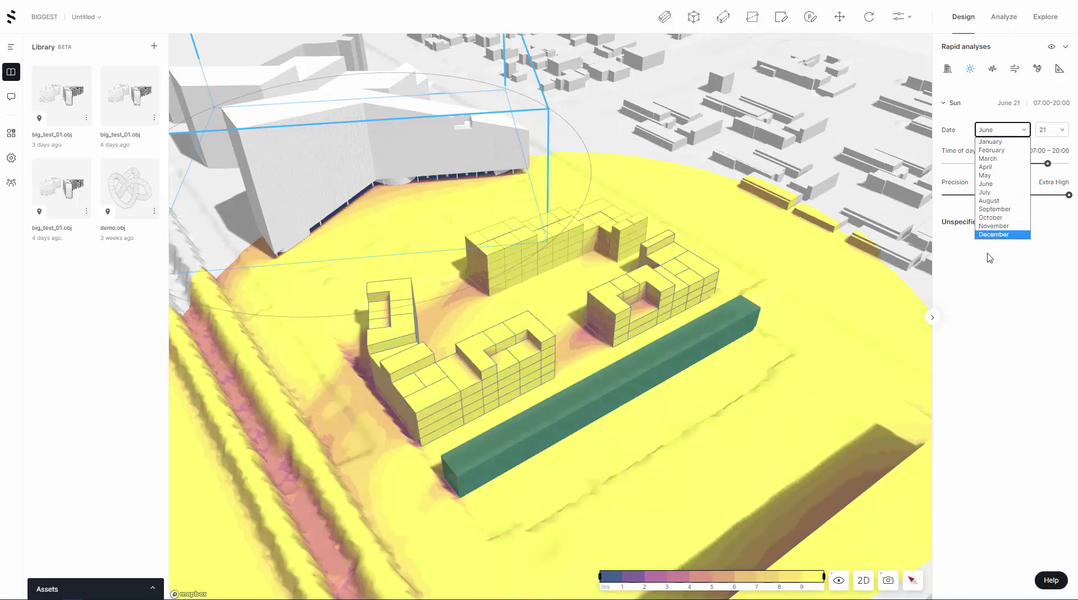
left_click(992, 235)
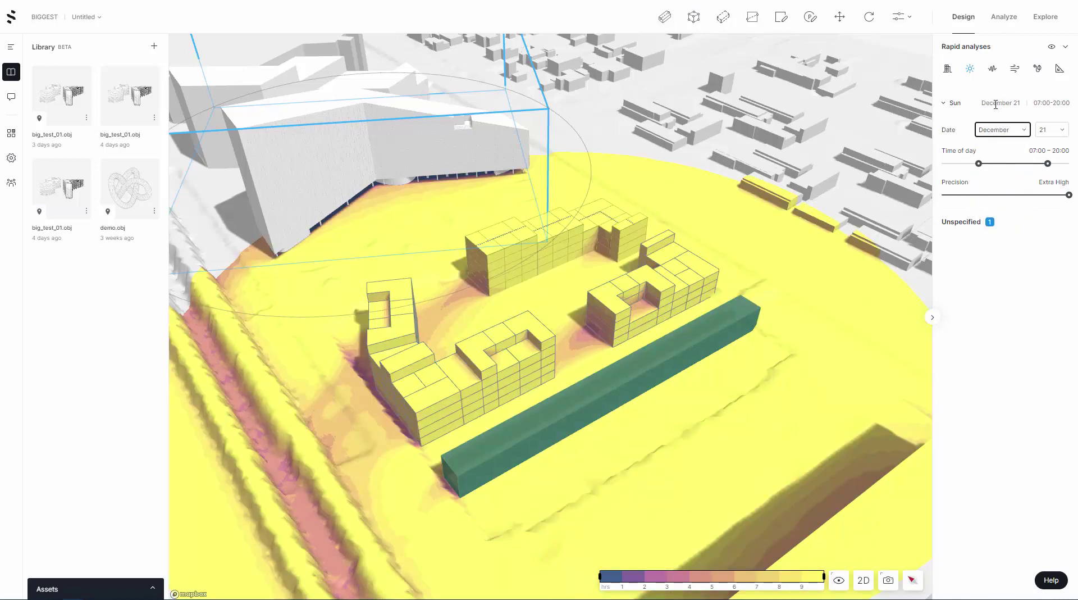
right_click_drag(539, 393, 513, 517)
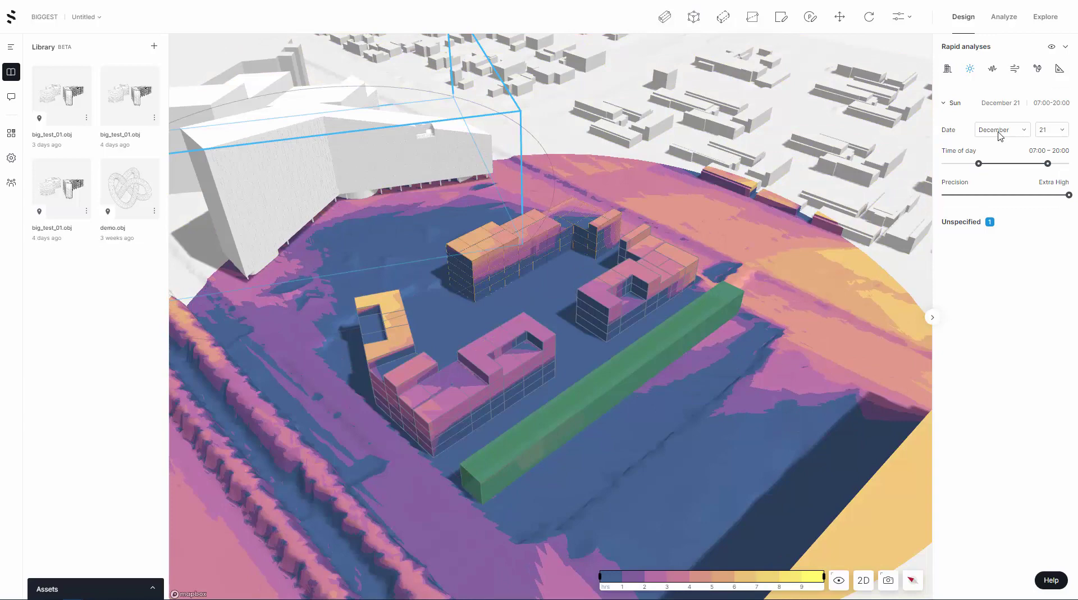
- Show the rapid noise analysis, and run the rapid wind analysis with the wind direction set to South-West
left_click(992, 68)
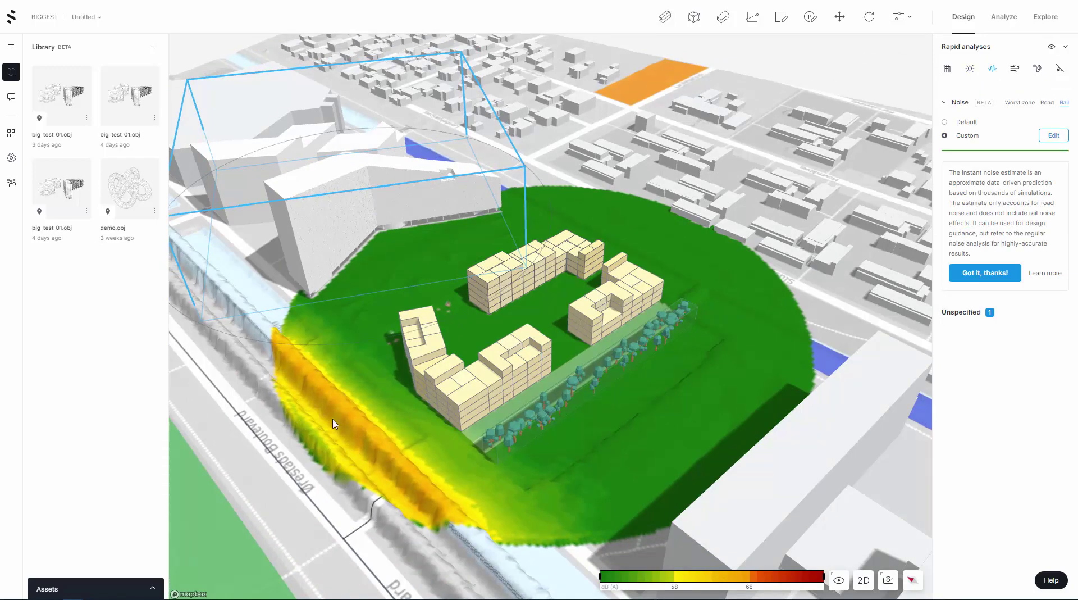
left_click(1016, 69)
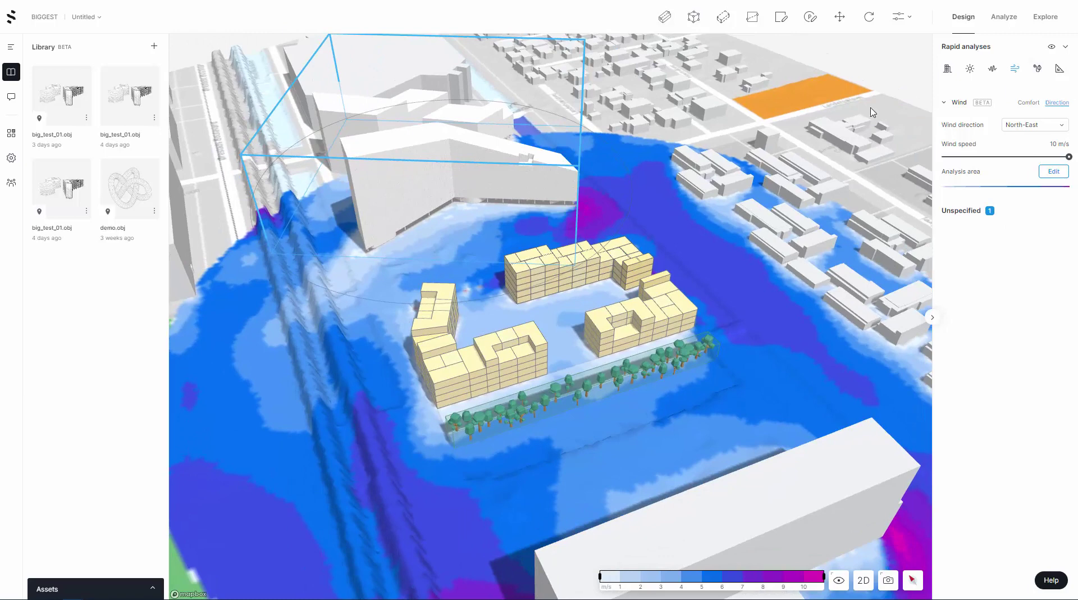
left_click(1037, 124)
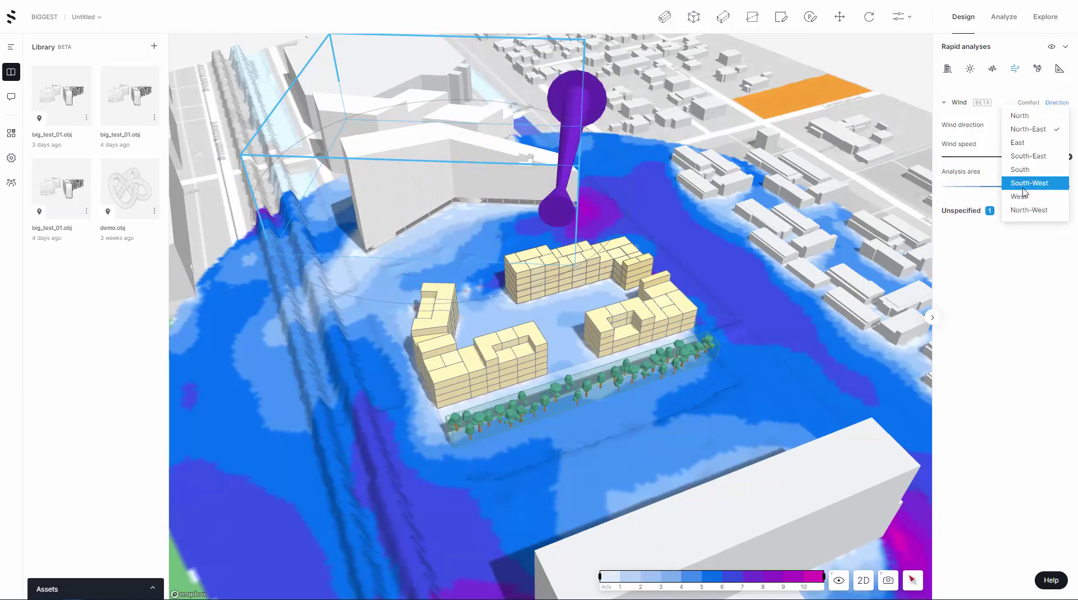
left_click(1028, 183)
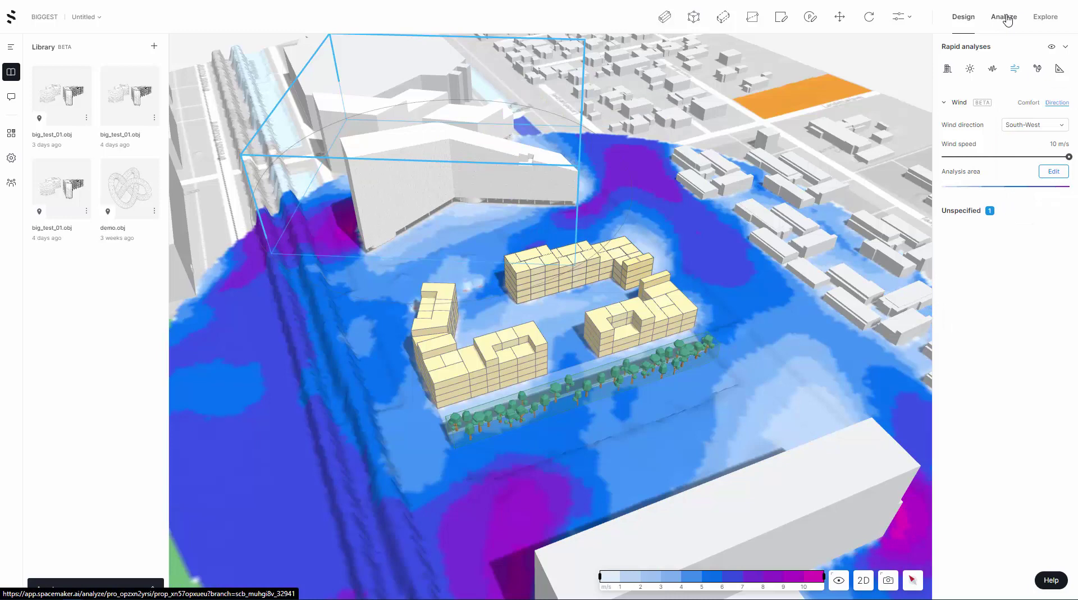
- Review the operational energy analysis, keeping the Proposal custom preset, and open the constraints review
left_click(1036, 69)
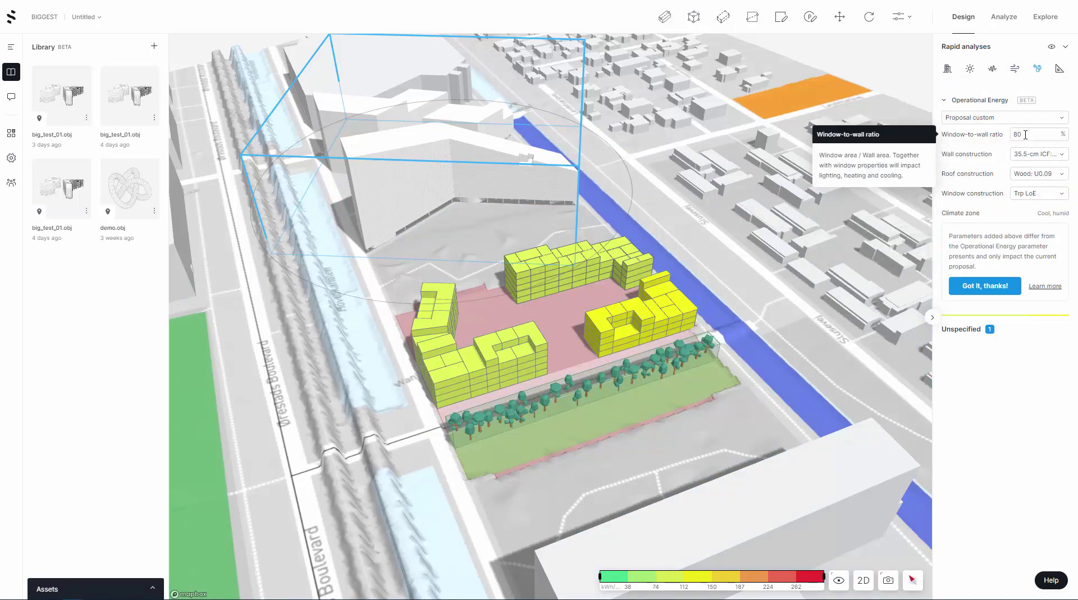
left_click(965, 119)
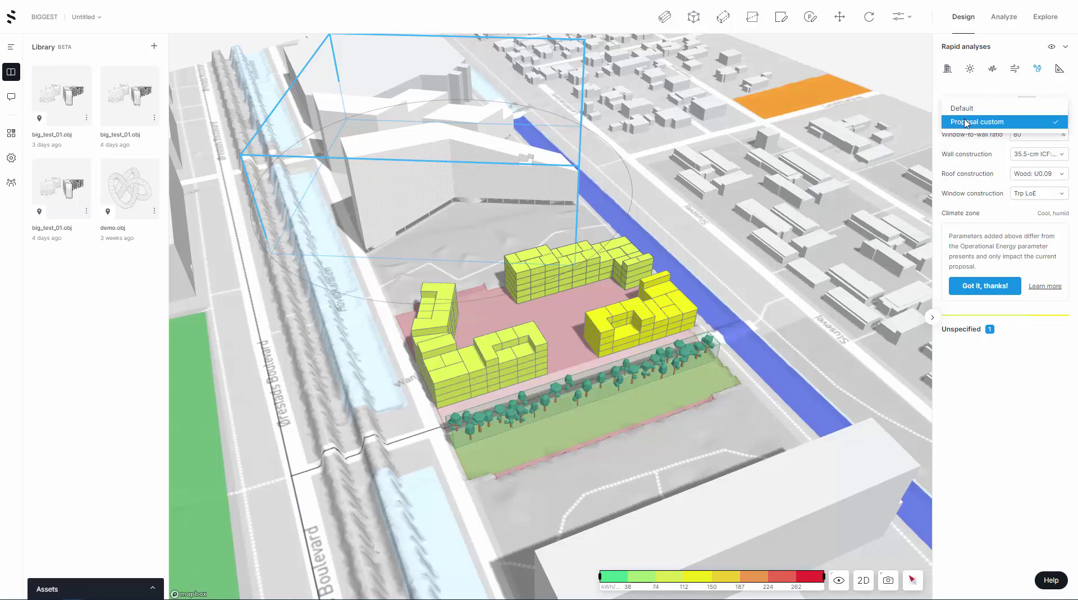
left_click(967, 122)
left_click(1059, 69)
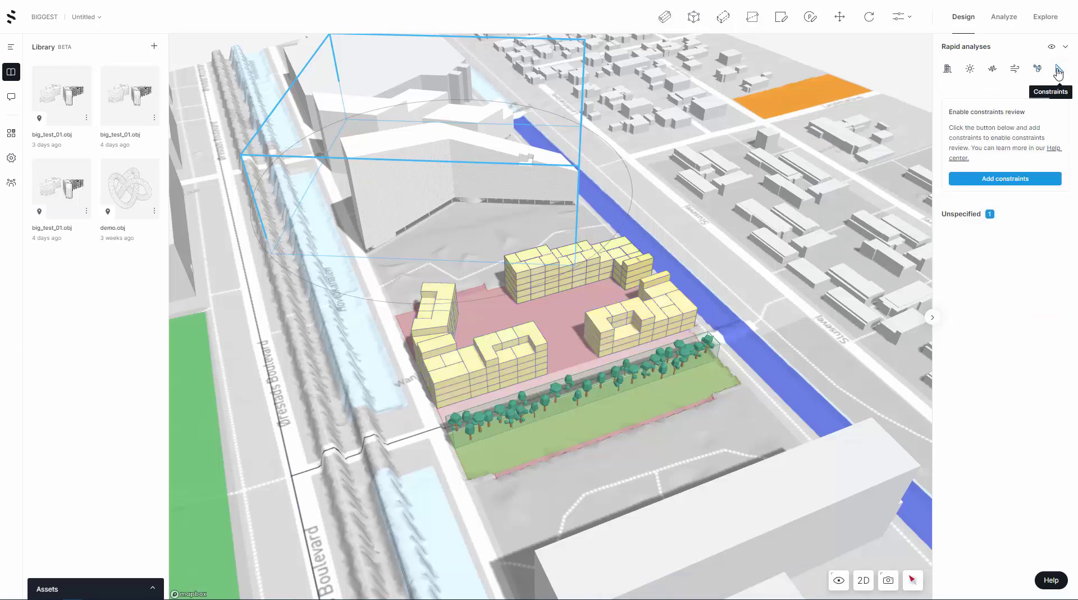